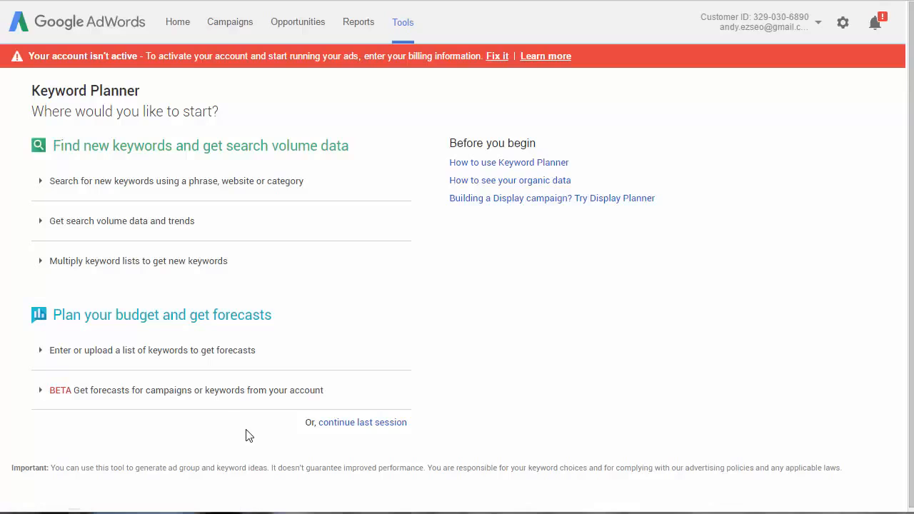
Search for new keyword ideas using "tea" as the product or service.
{"action": "left_click", "coordinate": [175, 184]}
{"action": "left_click", "coordinate": [179, 263]}
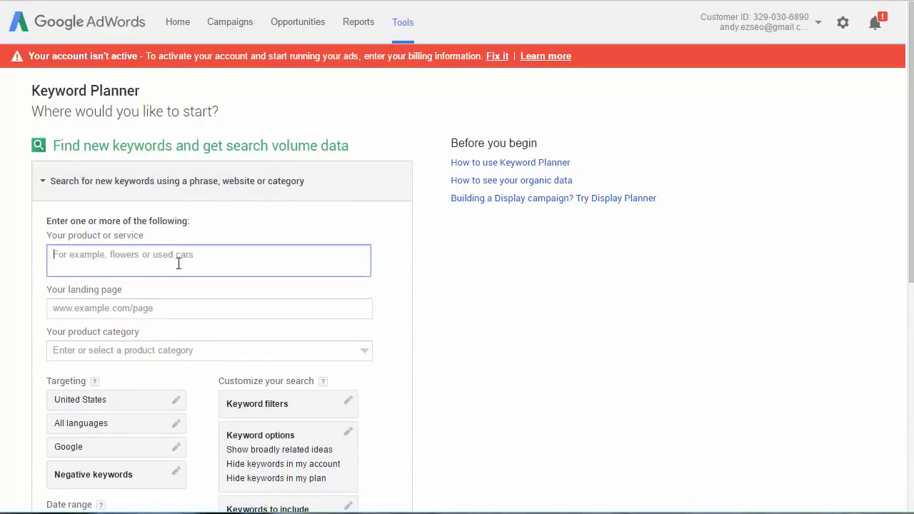
{"action": "type", "text": "tea"}
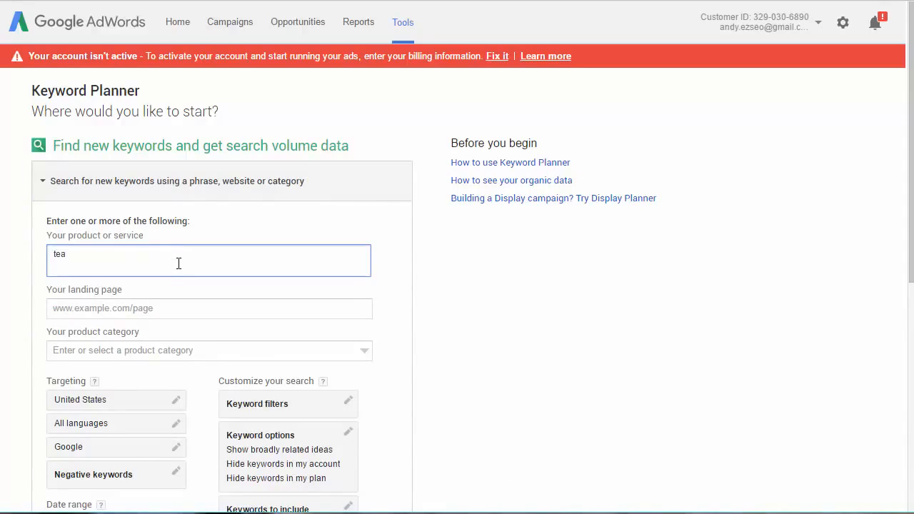
{"action": "scroll", "coordinate": [179, 262], "scroll_direction": "down", "scroll_amount": 2}
{"action": "left_click", "coordinate": [76, 445]}
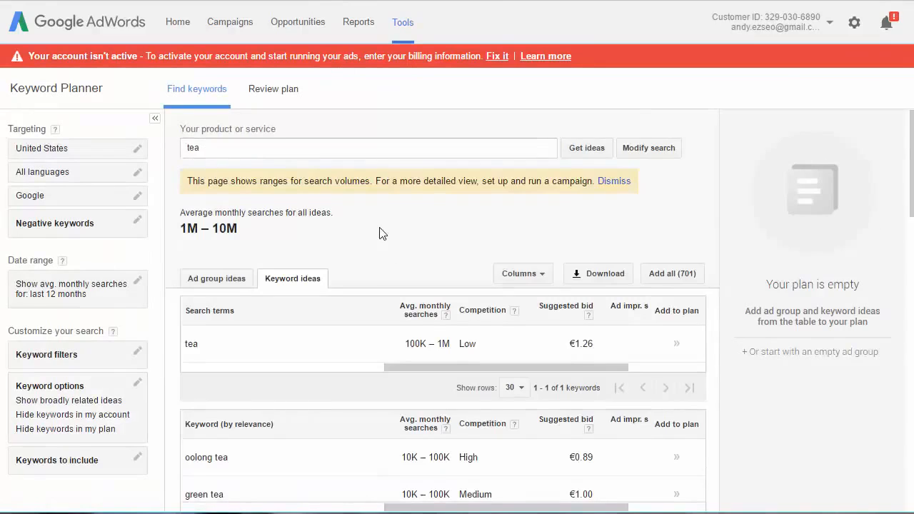
Change the product or service to "green tea" and get new keyword ideas for it.
{"action": "scroll", "coordinate": [380, 234], "scroll_direction": "down", "scroll_amount": 2}
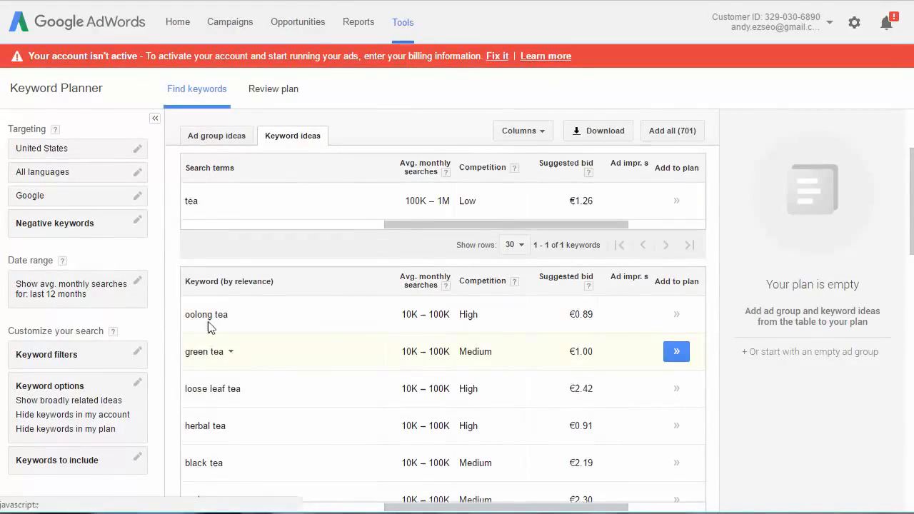
{"action": "scroll", "coordinate": [246, 146], "scroll_direction": "up", "scroll_amount": 2}
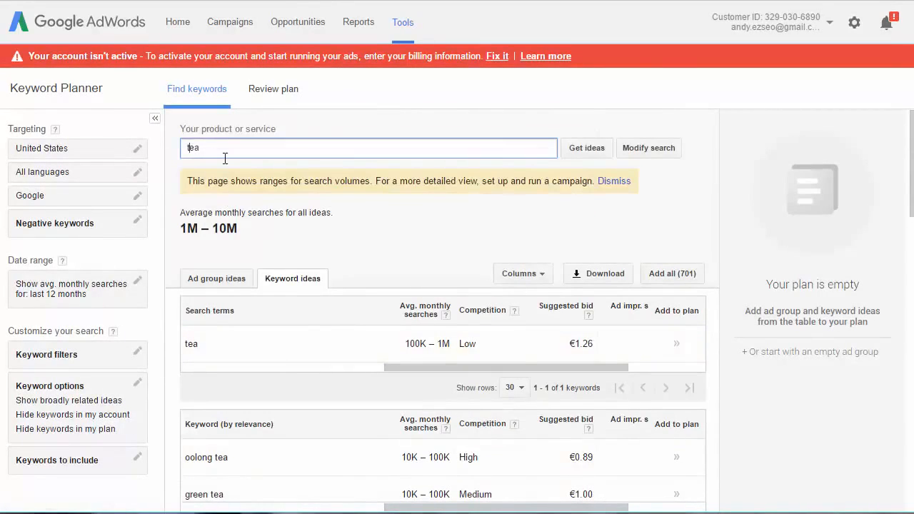
{"action": "type", "text": "een"}
{"action": "left_click", "coordinate": [577, 155]}
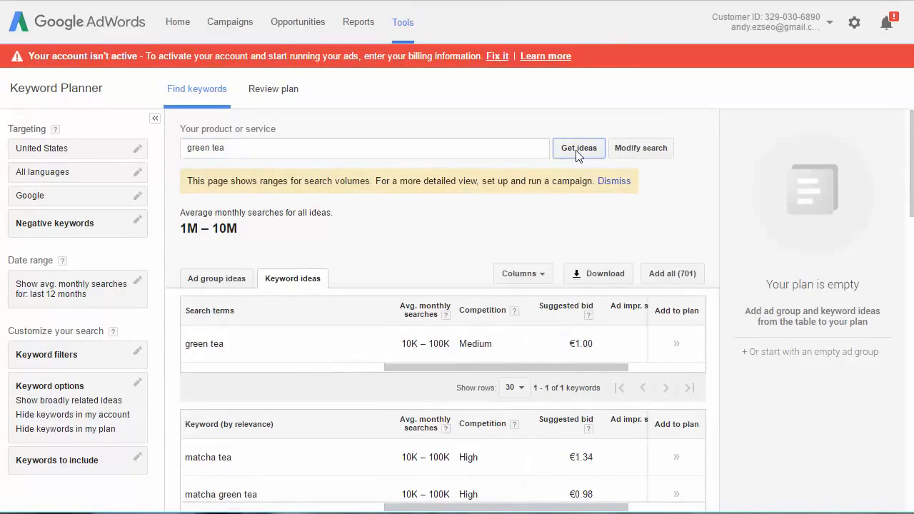
Sort the green tea keyword ideas by suggested bid, from highest to lowest.
{"action": "scroll", "coordinate": [320, 314], "scroll_direction": "down", "scroll_amount": 7}
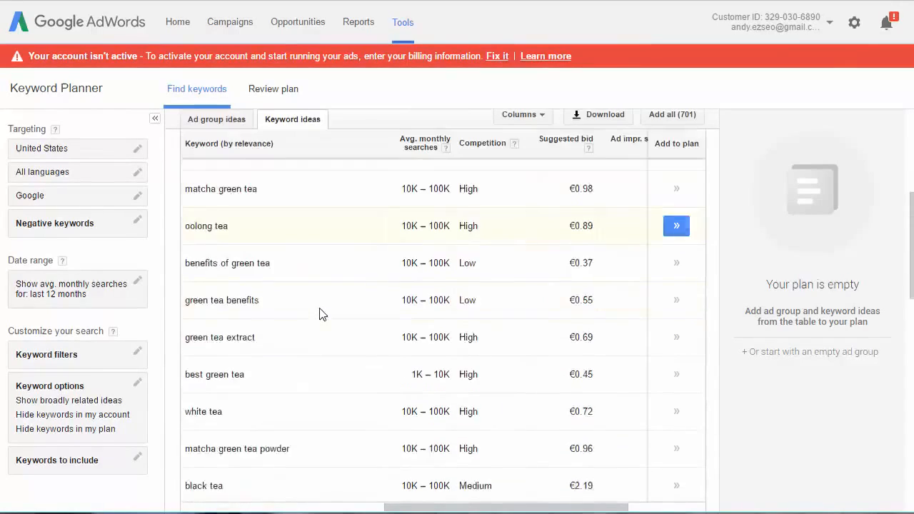
{"action": "scroll", "coordinate": [320, 314], "scroll_direction": "up", "scroll_amount": 4}
{"action": "scroll", "coordinate": [320, 314], "scroll_direction": "up", "scroll_amount": 3}
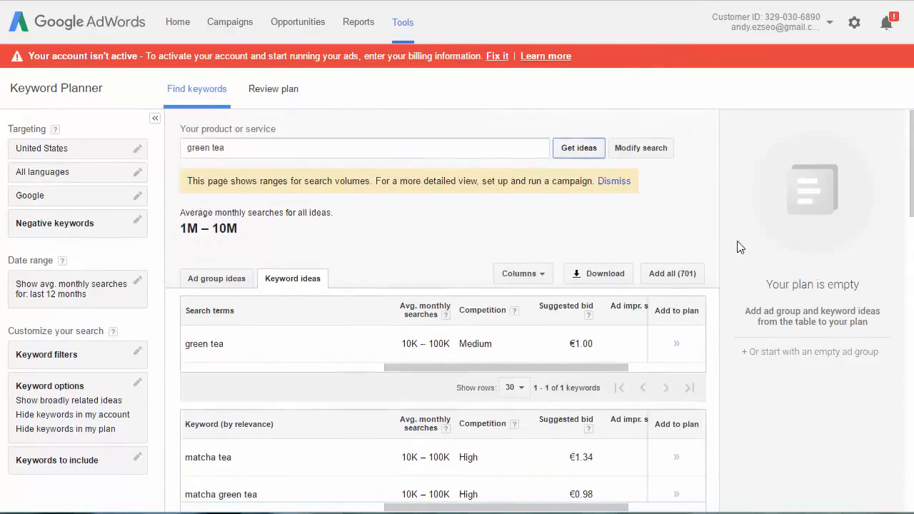
{"action": "scroll", "coordinate": [709, 228], "scroll_direction": "down", "scroll_amount": 1}
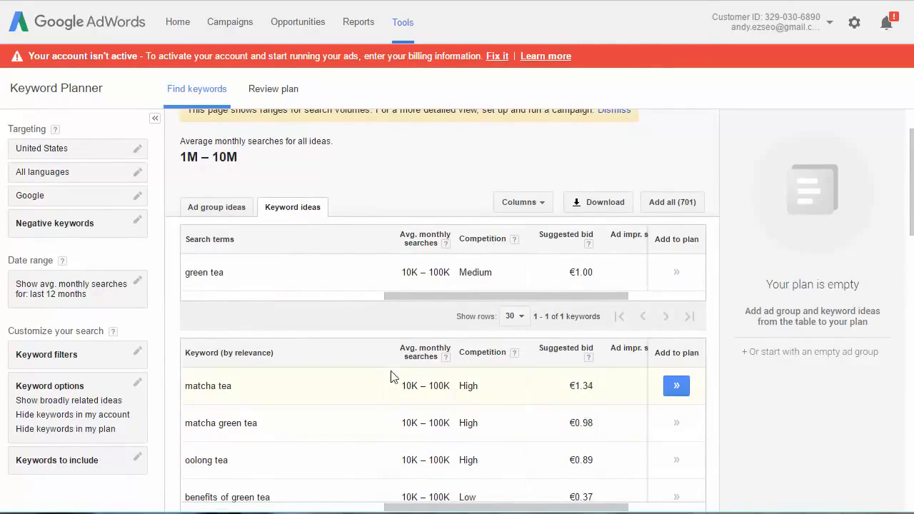
{"action": "scroll", "coordinate": [544, 191], "scroll_direction": "down", "scroll_amount": 1}
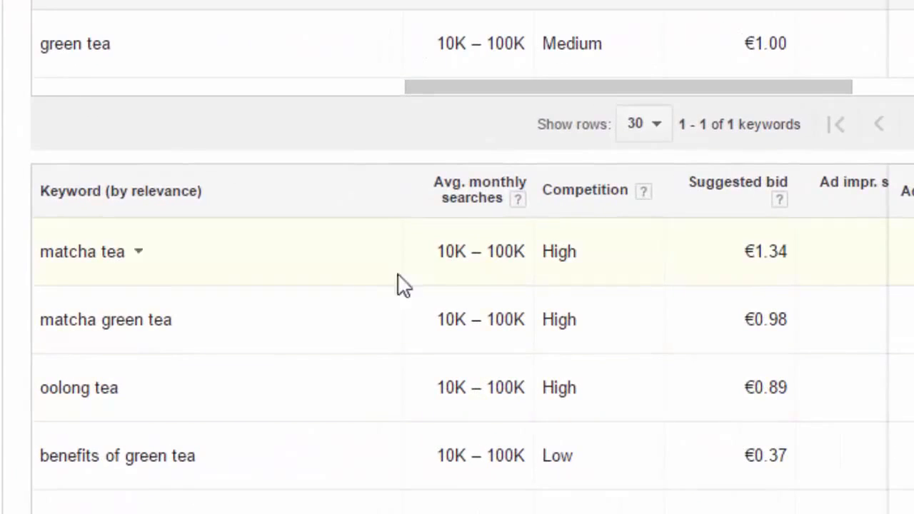
{"action": "left_click", "coordinate": [736, 190]}
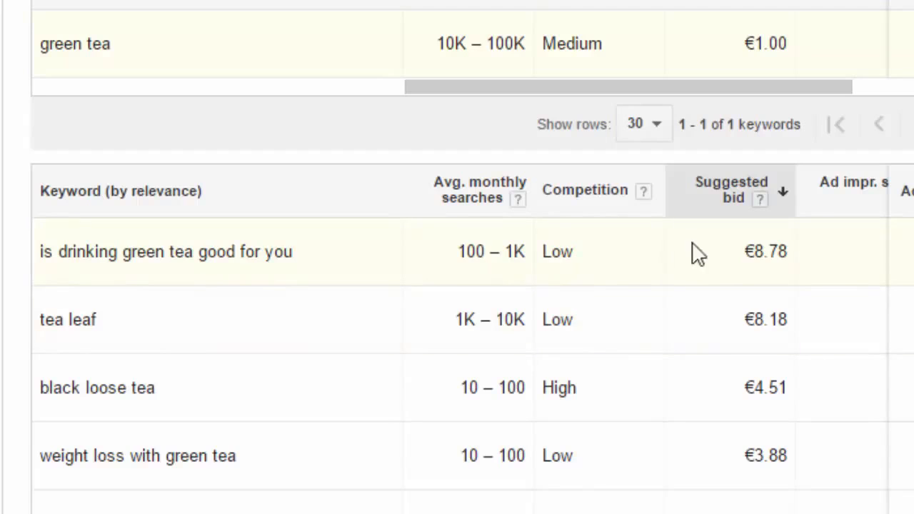
Search Google for the keyword idea "is drinking green tea good for you" straight from the keyword list.
{"action": "left_click_drag", "start_coordinate": [455, 251], "coordinate": [526, 251]}
{"action": "left_click", "coordinate": [455, 250]}
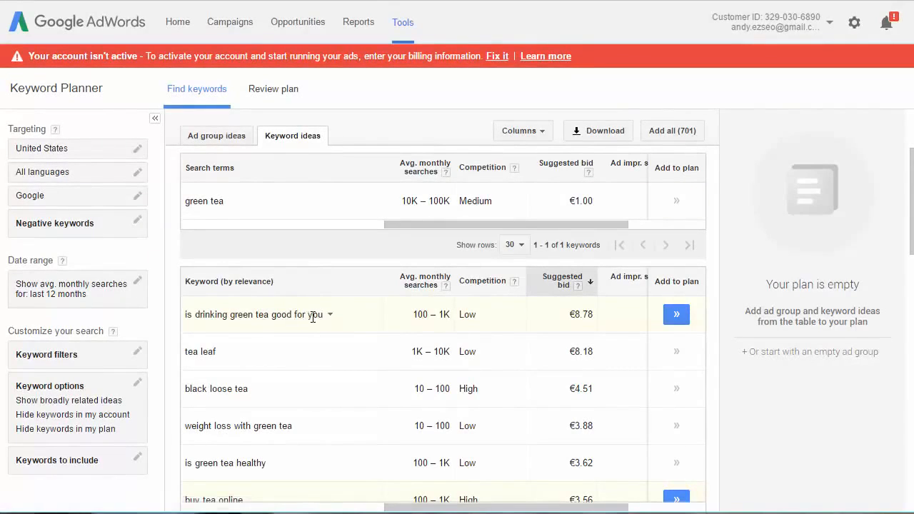
{"action": "left_click_drag", "start_coordinate": [325, 315], "coordinate": [181, 326]}
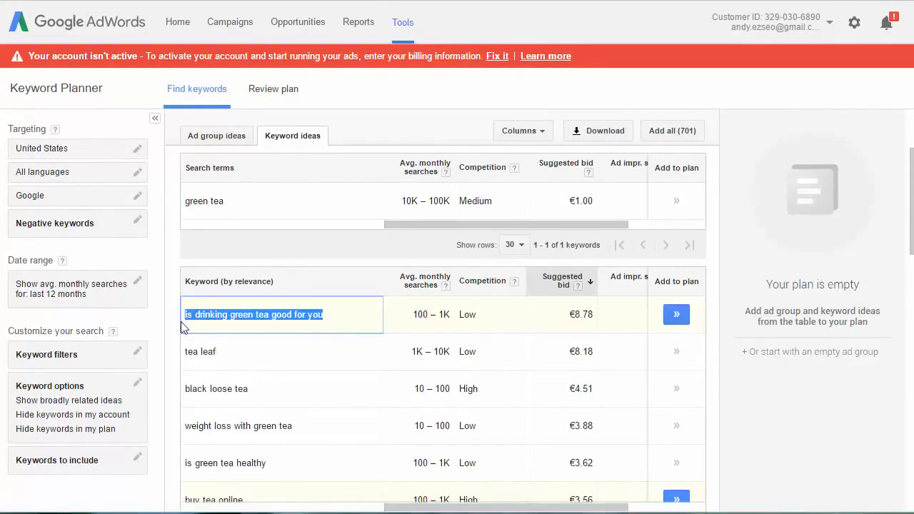
{"action": "right_click", "coordinate": [210, 312]}
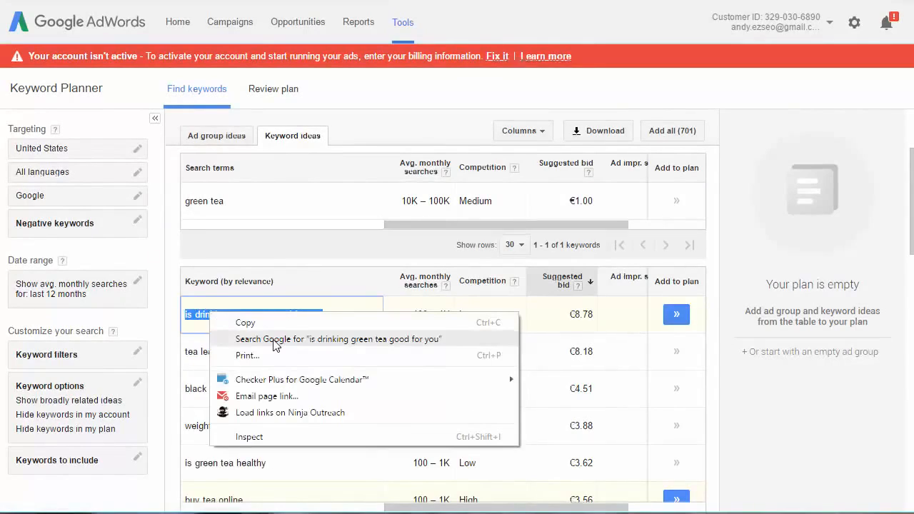
{"action": "left_click", "coordinate": [255, 337]}
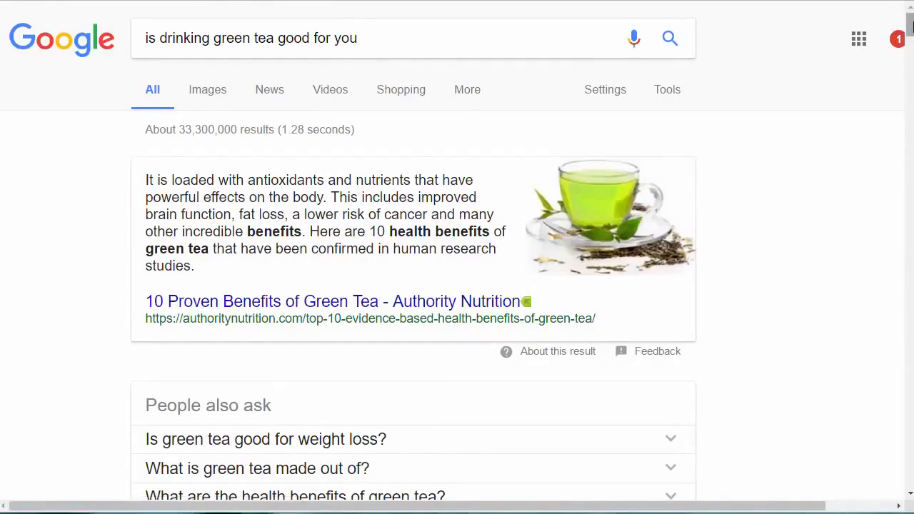
Find every occurrence of the exact phrase "is drinking green tea good for you" on the Google results page.
{"action": "left_click_drag", "start_coordinate": [911, 25], "coordinate": [635, 94]}
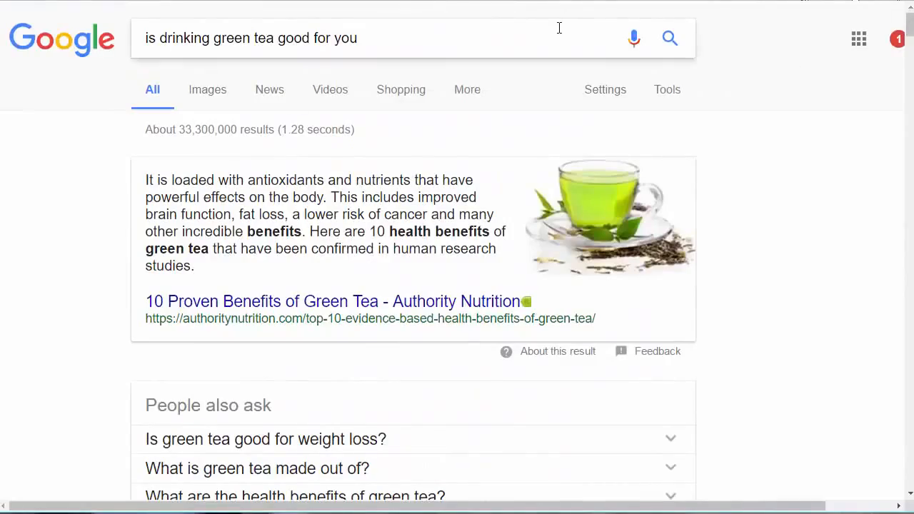
{"action": "key", "text": "ctrl+f"}
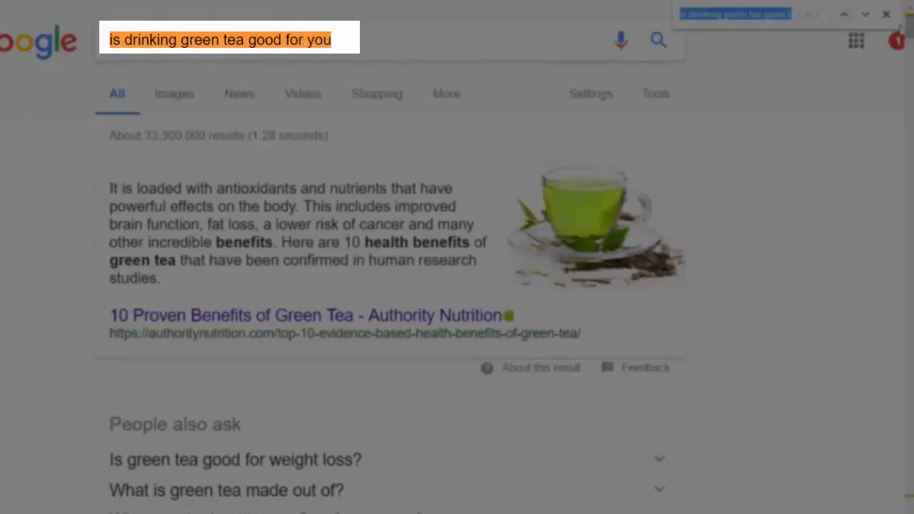
{"action": "scroll", "coordinate": [654, 414], "scroll_direction": "down", "scroll_amount": 20}
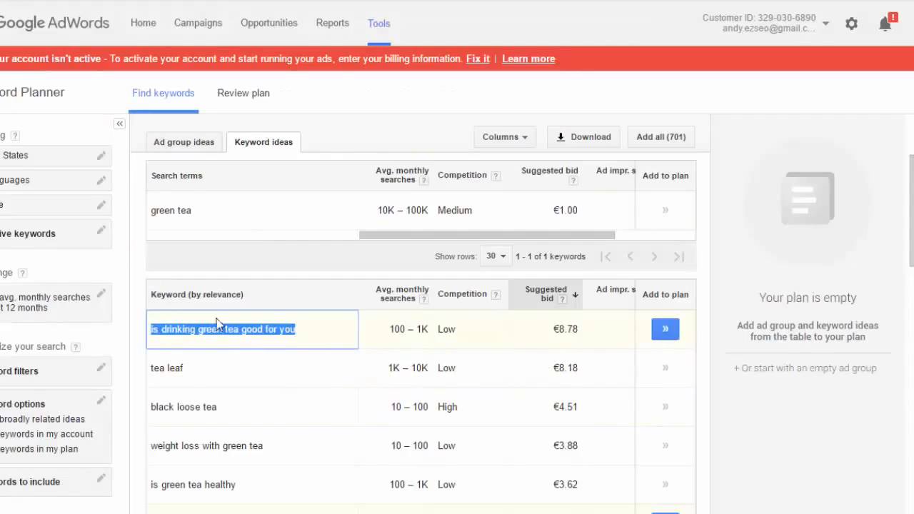
{"action": "left_click", "coordinate": [282, 356]}
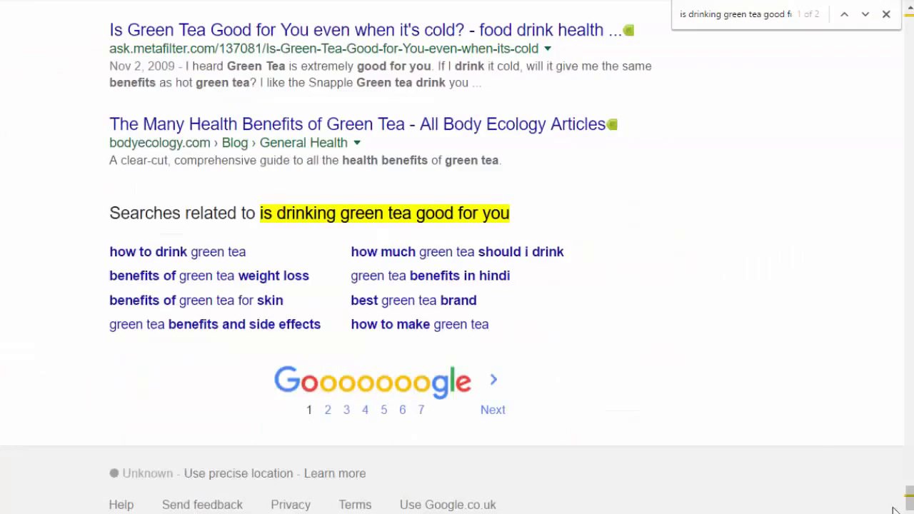
{"action": "mouse_move", "coordinate": [910, 502]}
{"action": "left_mouse_down"}
{"action": "mouse_move", "coordinate": [910, 22]}
{"action": "mouse_move", "coordinate": [909, 505]}
{"action": "left_mouse_up"}
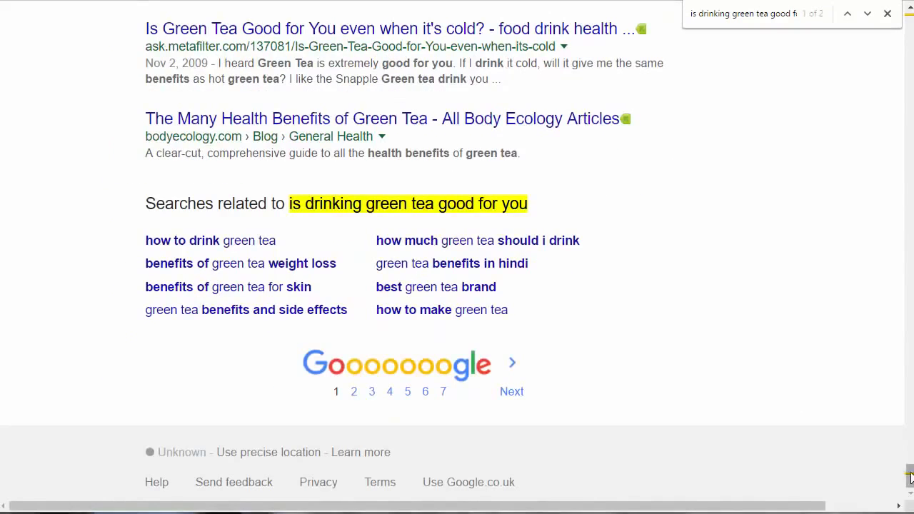
Examine the title, URL and description of the first Authority Nutrition result for the exact keyword phrase.
{"action": "left_click_drag", "start_coordinate": [912, 482], "coordinate": [912, 45]}
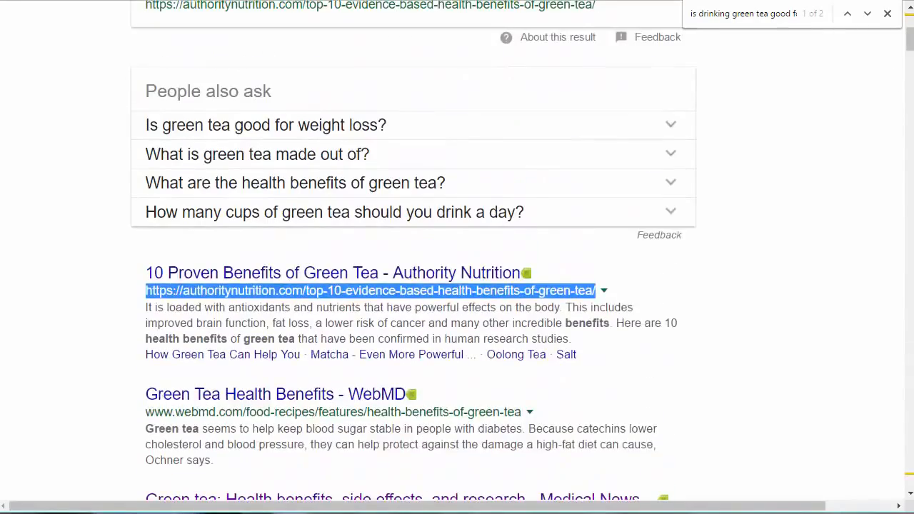
{"action": "left_click", "coordinate": [188, 306]}
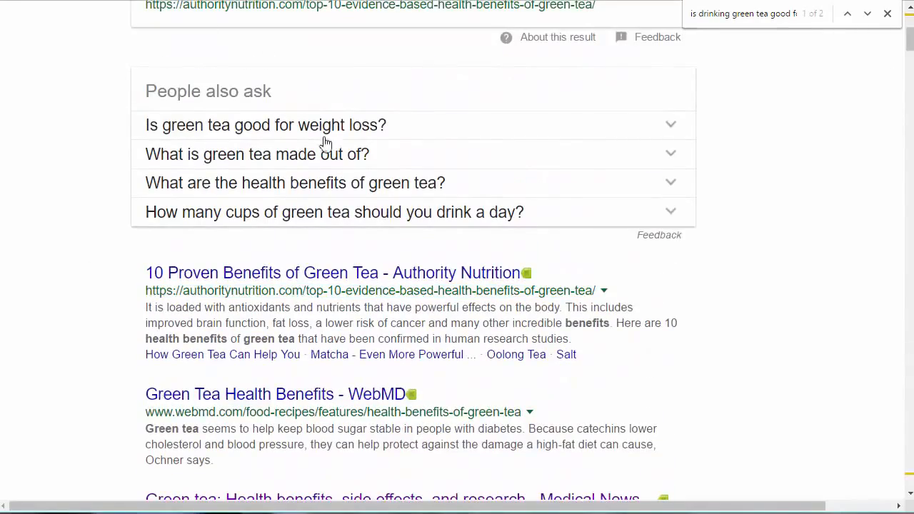
{"action": "left_click_drag", "start_coordinate": [910, 46], "coordinate": [909, 26]}
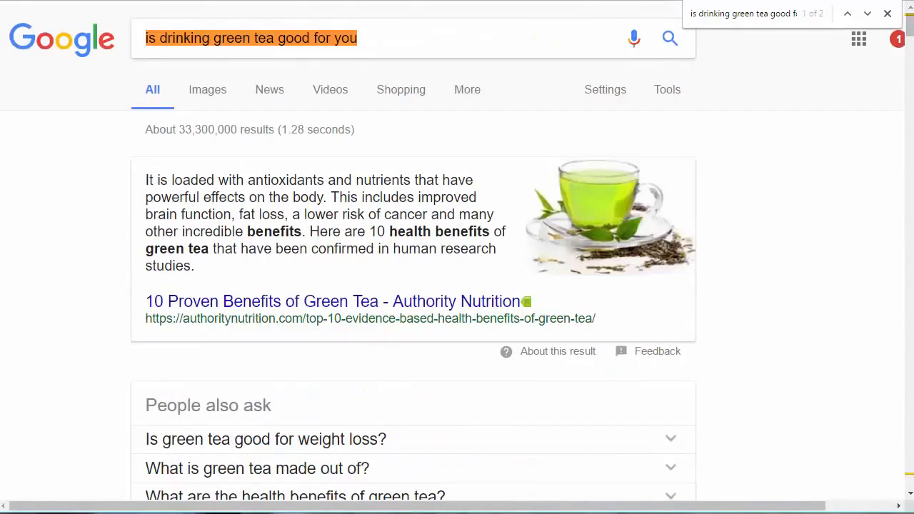
{"action": "left_click_drag", "start_coordinate": [910, 21], "coordinate": [911, 55]}
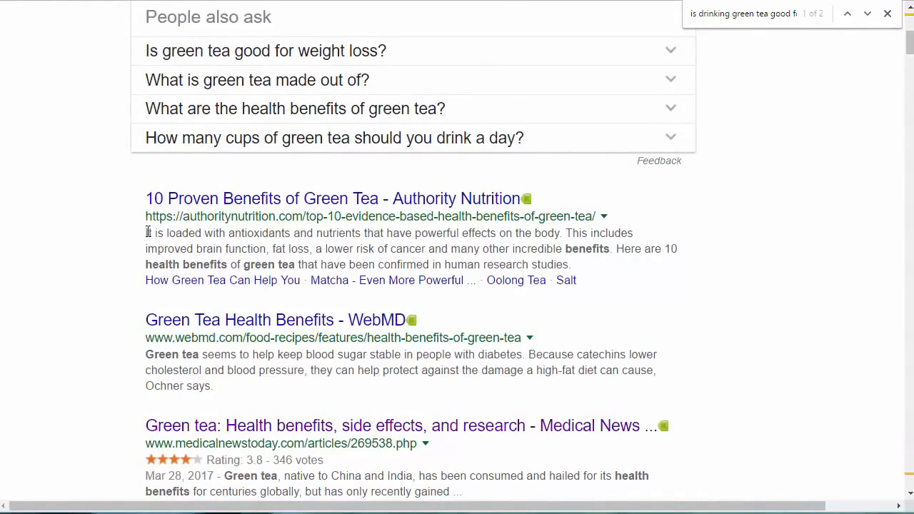
{"action": "left_click_drag", "start_coordinate": [146, 231], "coordinate": [586, 262]}
{"action": "triple_click", "coordinate": [325, 217]}
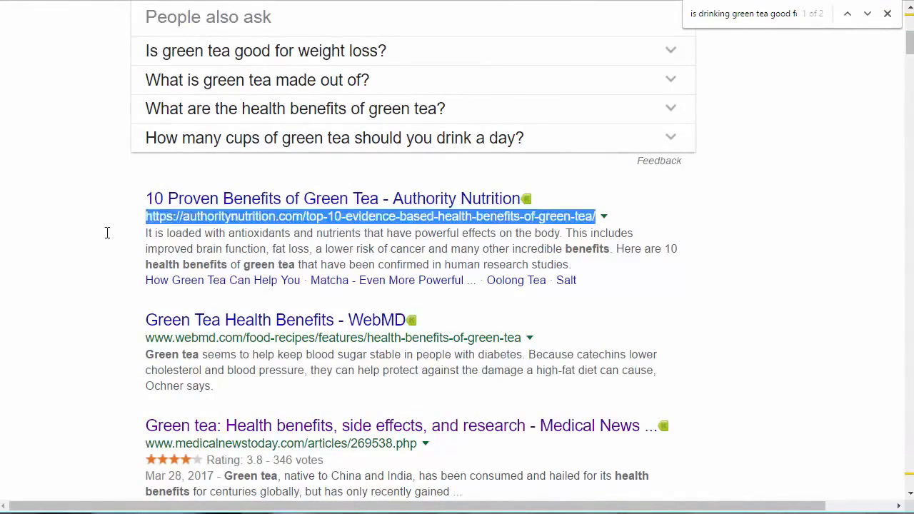
{"action": "left_click", "coordinate": [106, 232]}
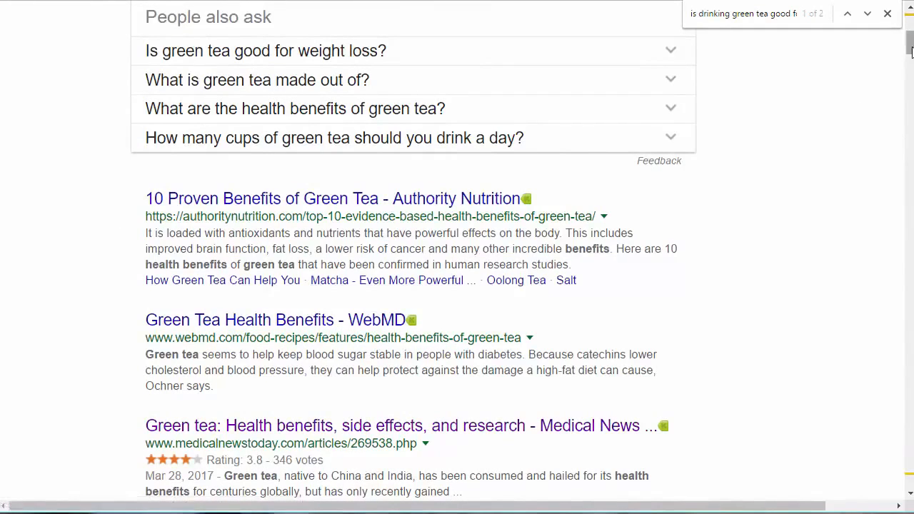
Review the remaining first-page results, from WebMD down to the related searches, for listings containing the exact keyword phrase.
{"action": "scroll", "coordinate": [905, 50], "scroll_direction": "up", "scroll_amount": 5}
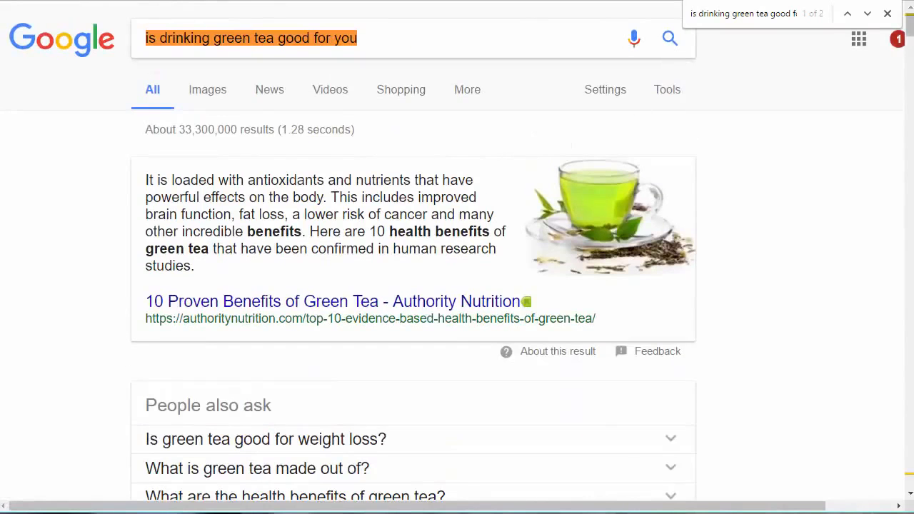
{"action": "scroll", "coordinate": [909, 52], "scroll_direction": "down", "scroll_amount": 5}
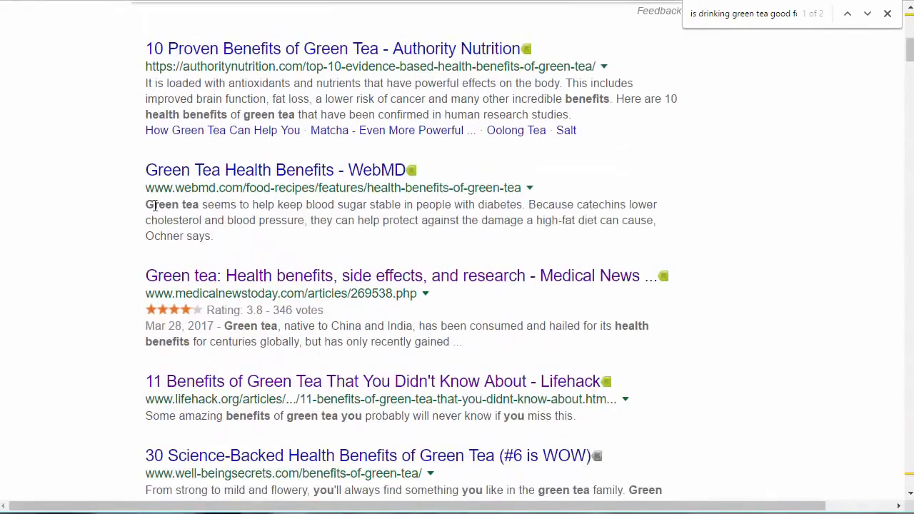
{"action": "mouse_move", "coordinate": [154, 205]}
{"action": "left_mouse_down"}
{"action": "mouse_move", "coordinate": [217, 233]}
{"action": "mouse_move", "coordinate": [160, 207]}
{"action": "left_mouse_up"}
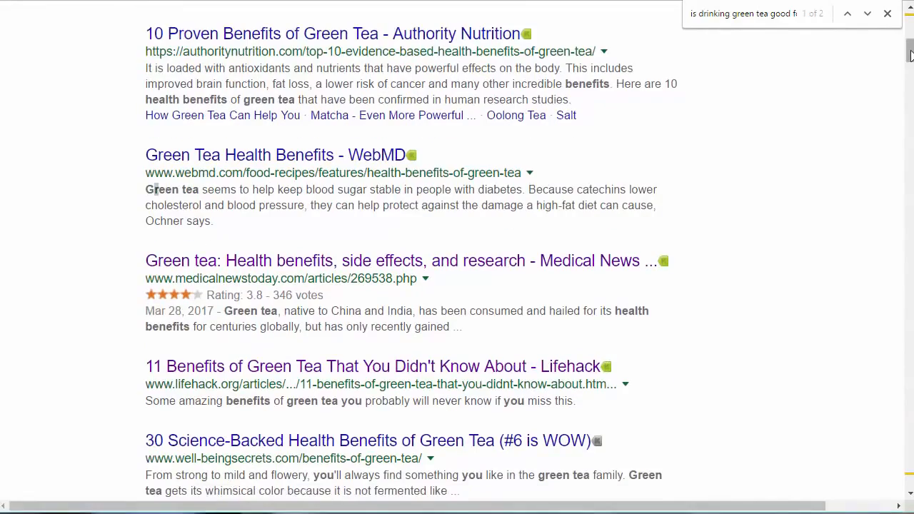
{"action": "scroll", "coordinate": [193, 200], "scroll_direction": "up", "scroll_amount": 8}
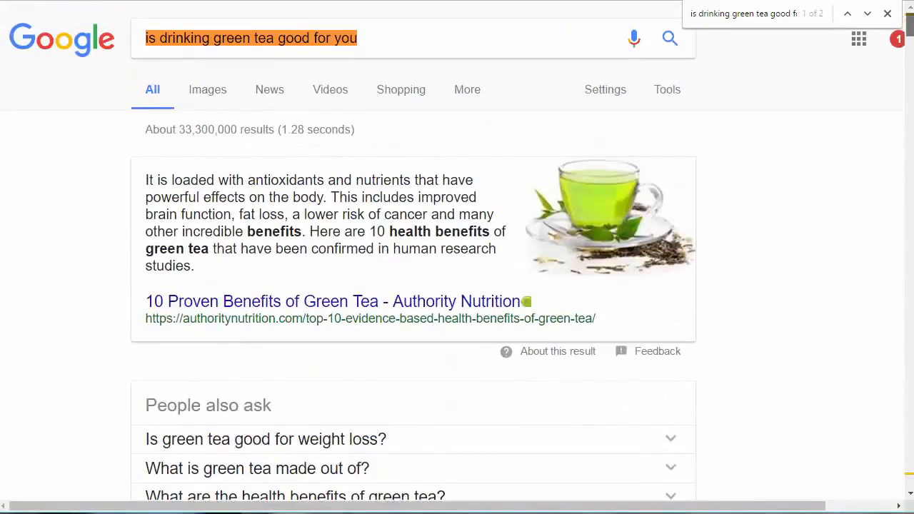
{"action": "scroll", "coordinate": [155, 383], "scroll_direction": "down", "scroll_amount": 1}
{"action": "scroll", "coordinate": [155, 384], "scroll_direction": "up", "scroll_amount": 1}
{"action": "scroll", "coordinate": [155, 384], "scroll_direction": "down", "scroll_amount": 5}
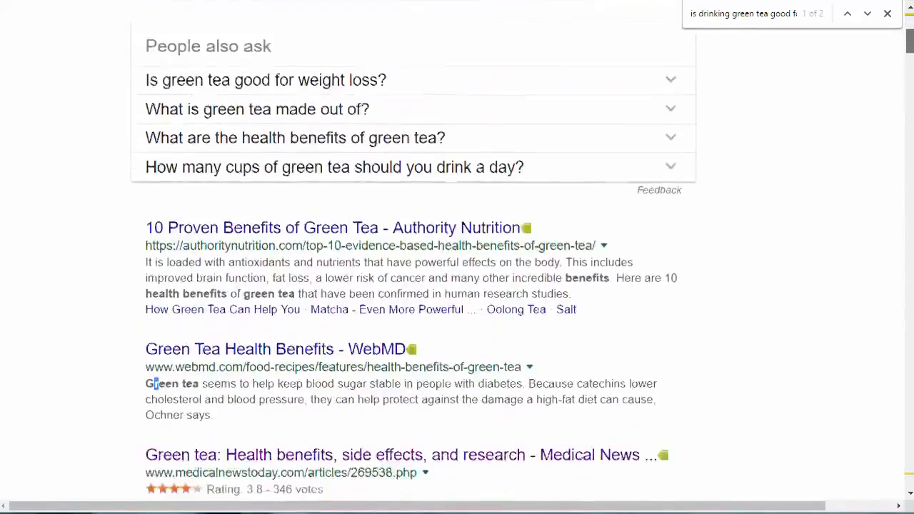
{"action": "scroll", "coordinate": [413, 257], "scroll_direction": "down", "scroll_amount": 2}
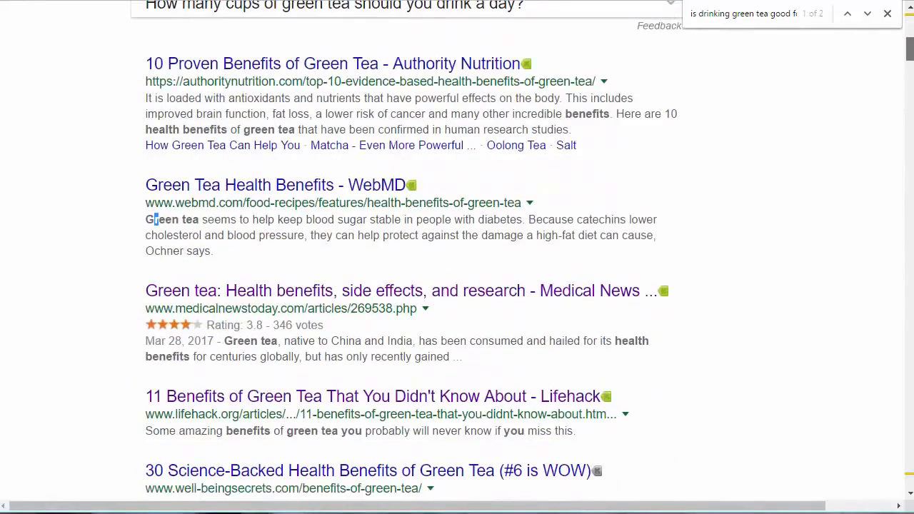
{"action": "scroll", "coordinate": [413, 257], "scroll_direction": "down", "scroll_amount": 5}
{"action": "scroll", "coordinate": [278, 100], "scroll_direction": "up", "scroll_amount": 12}
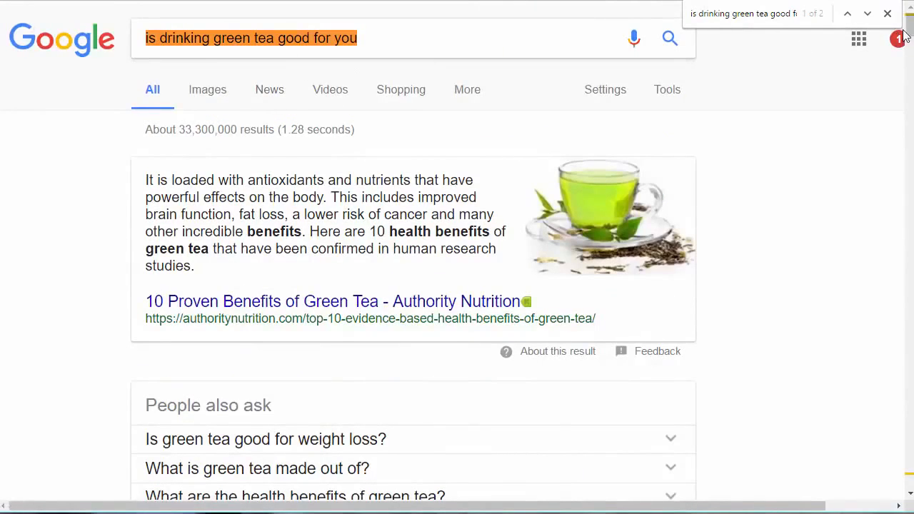
{"action": "mouse_move", "coordinate": [910, 24]}
{"action": "left_mouse_down"}
{"action": "mouse_move", "coordinate": [910, 353]}
{"action": "mouse_move", "coordinate": [910, 24]}
{"action": "left_mouse_up"}
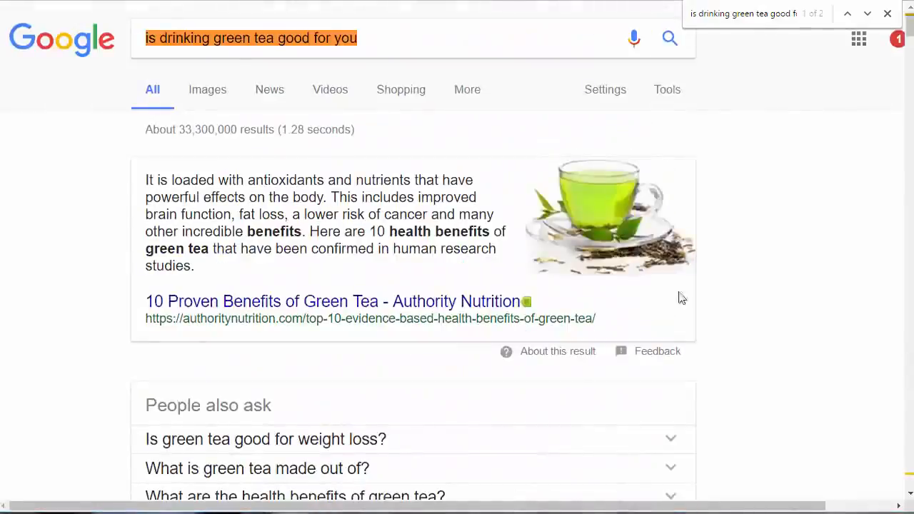
{"action": "left_click_drag", "start_coordinate": [910, 26], "coordinate": [909, 261]}
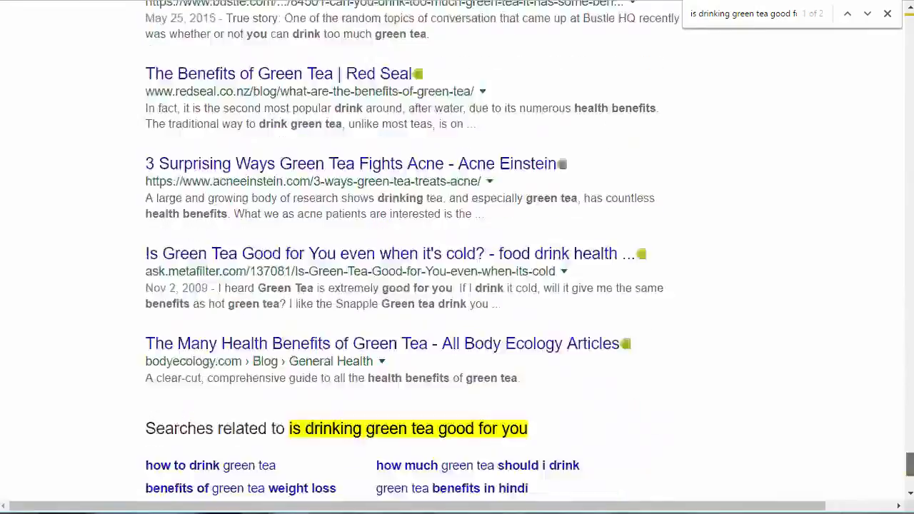
Switch to Web Content Studio and run the 1-Click Spider for the root phrase "is drinking green tea good for you".
{"action": "left_click_drag", "start_coordinate": [910, 462], "coordinate": [911, 183]}
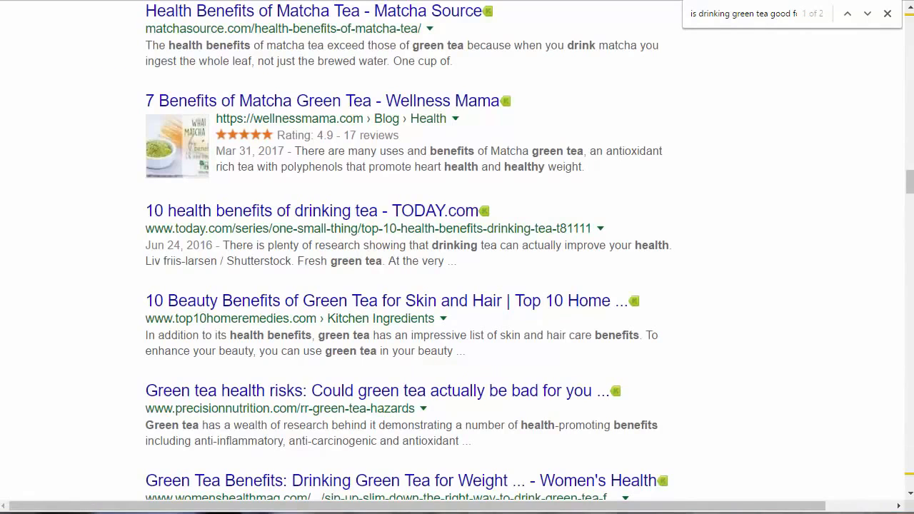
{"action": "left_click_drag", "start_coordinate": [906, 192], "coordinate": [907, 33]}
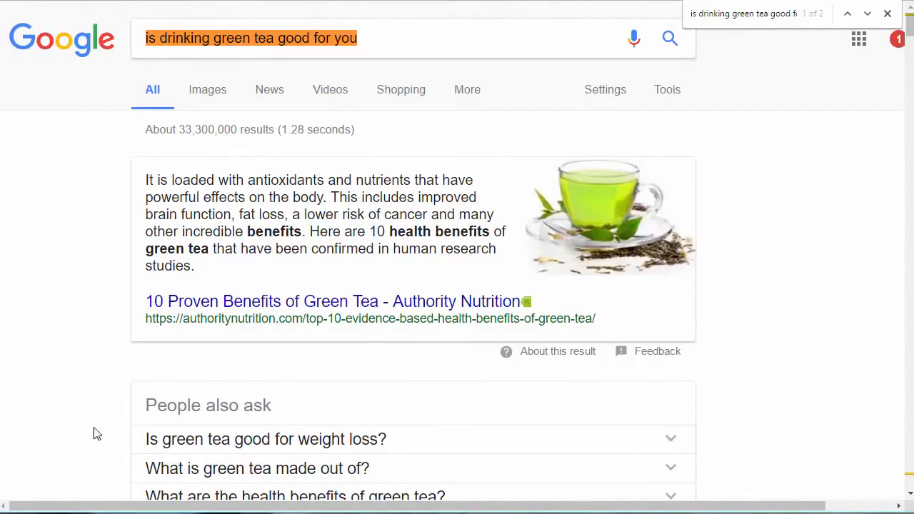
{"action": "key", "text": "alt+Tab"}
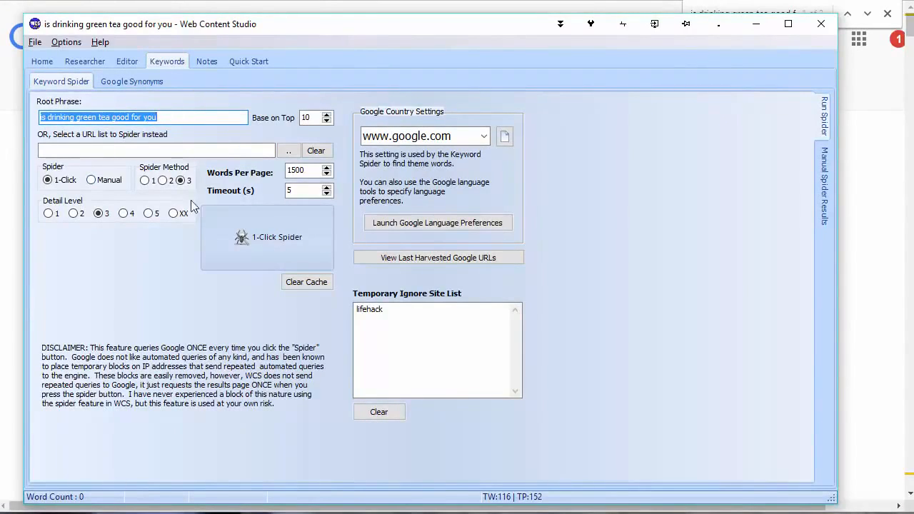
{"action": "left_click", "coordinate": [264, 240]}
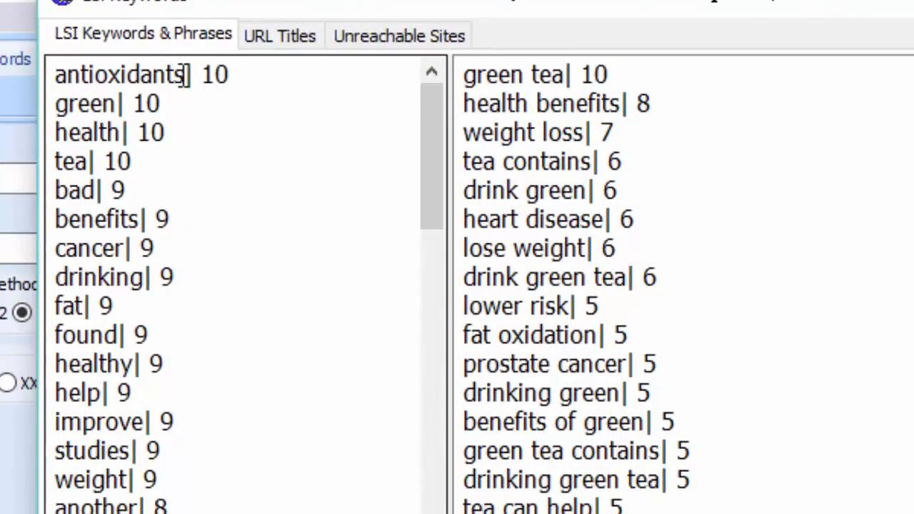
Examine the LSI word and phrase lists, highlighting the words from "bad" to "weight", and close the LSI Keywords window.
{"action": "left_click_drag", "start_coordinate": [185, 74], "coordinate": [20, 71]}
{"action": "left_click_drag", "start_coordinate": [95, 74], "coordinate": [119, 73]}
{"action": "left_click", "coordinate": [125, 76]}
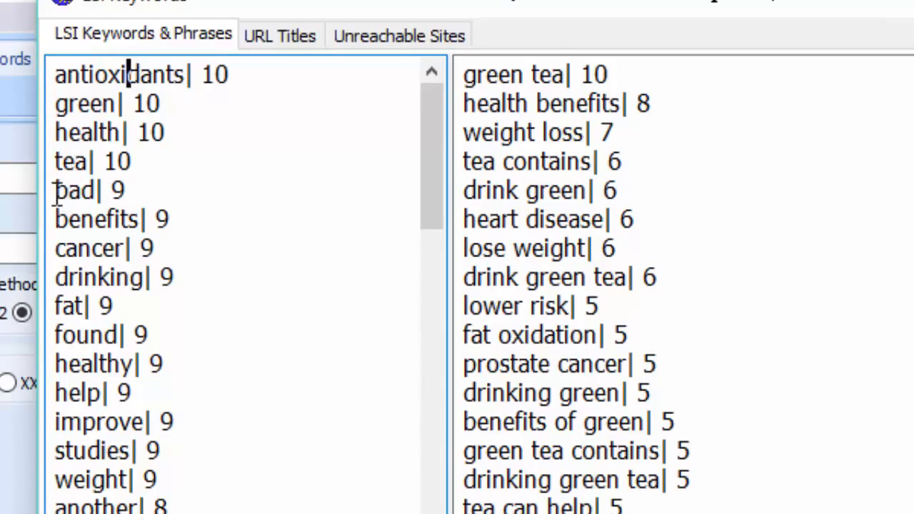
{"action": "left_click_drag", "start_coordinate": [56, 191], "coordinate": [245, 481]}
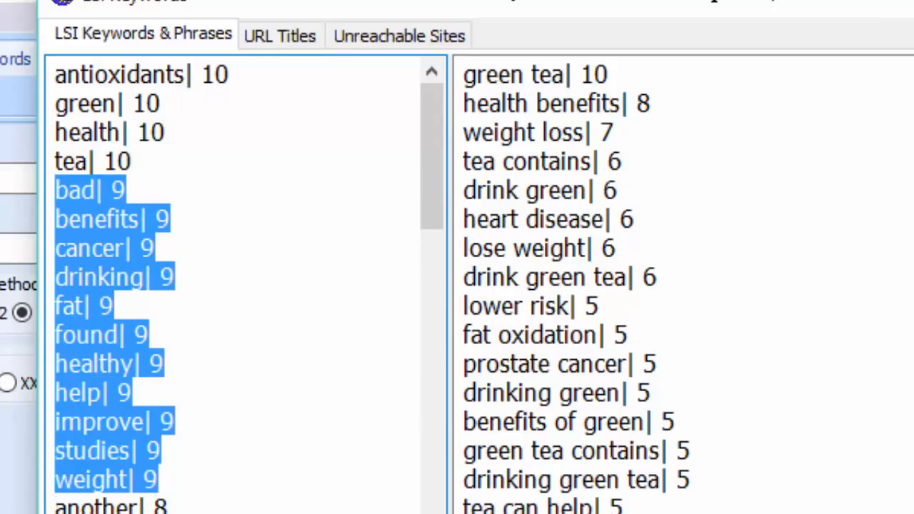
{"action": "left_click_drag", "start_coordinate": [431, 138], "coordinate": [425, 94]}
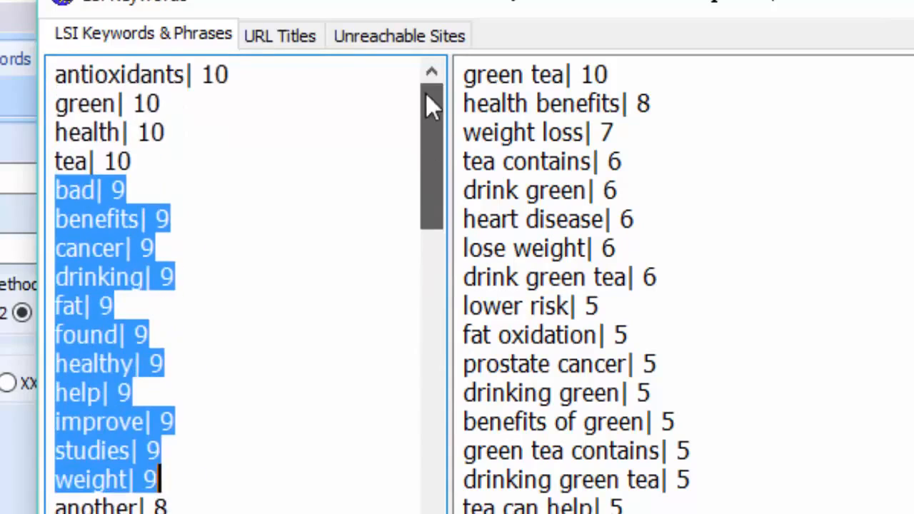
{"action": "left_click", "coordinate": [469, 75]}
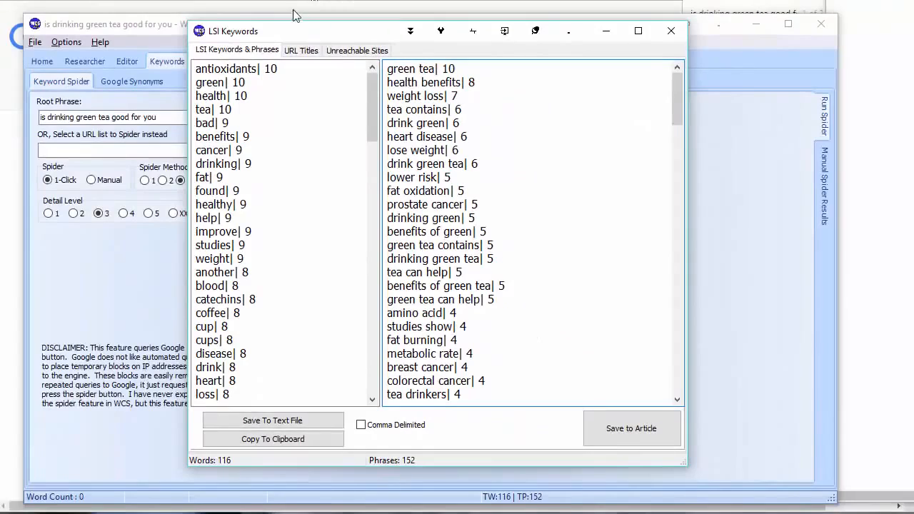
{"action": "left_click", "coordinate": [670, 32]}
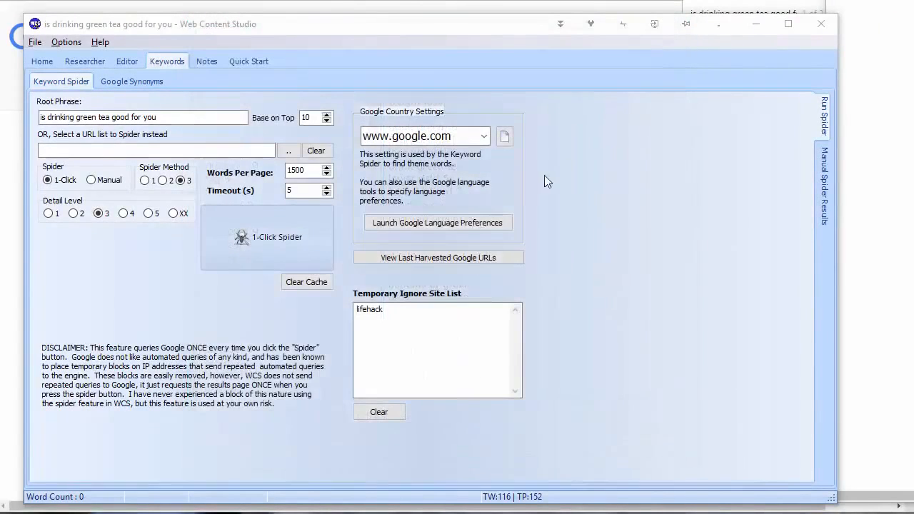
Review the comma-separated theme word list in EditPad Pro and close the untitled file without saving it.
{"action": "left_click", "coordinate": [559, 2]}
{"action": "scroll", "coordinate": [414, 155], "scroll_direction": "down", "scroll_amount": 14}
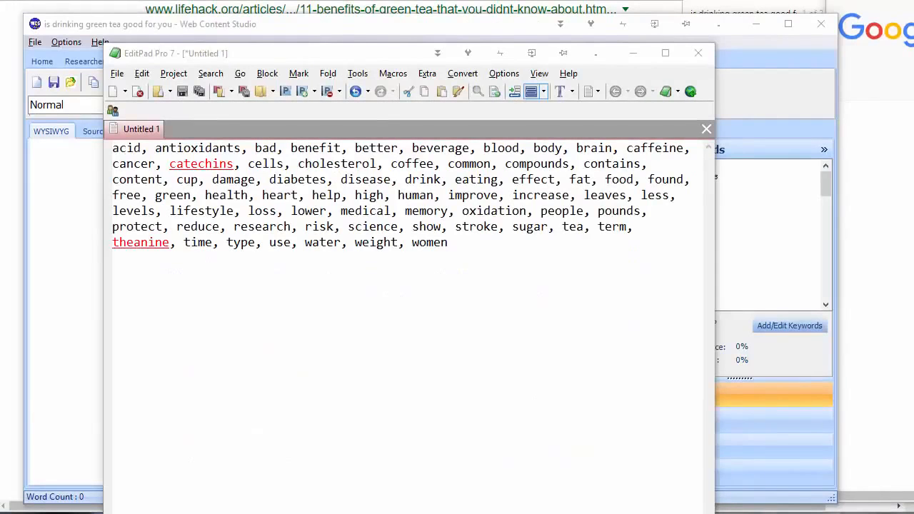
{"action": "left_click_drag", "start_coordinate": [333, 57], "coordinate": [339, 31]}
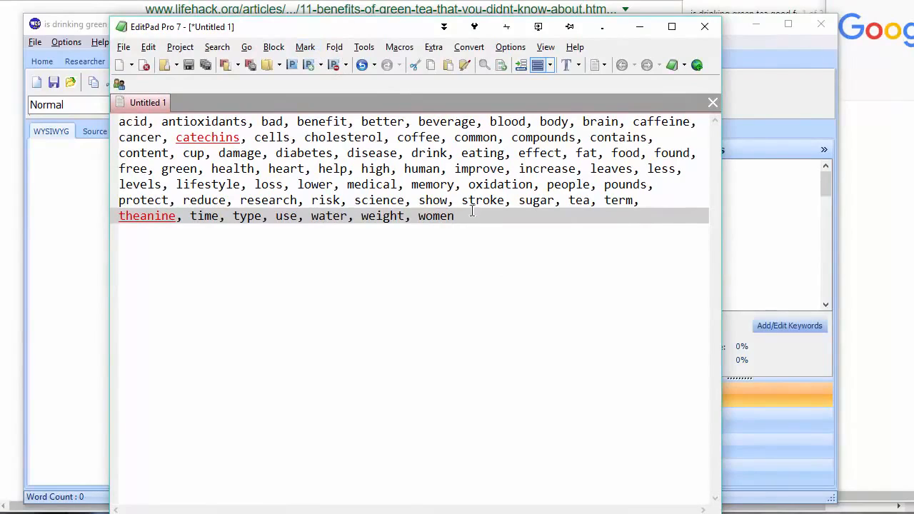
{"action": "left_click_drag", "start_coordinate": [471, 212], "coordinate": [467, 231]}
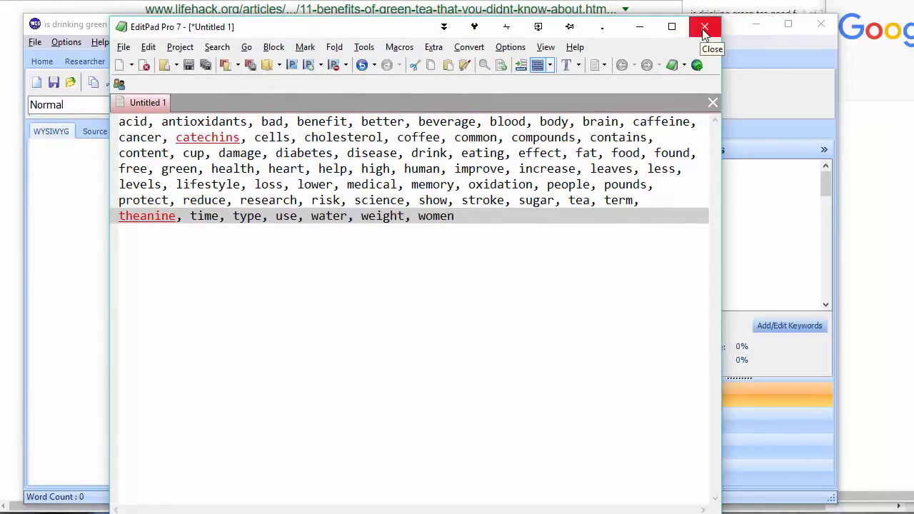
{"action": "left_click_drag", "start_coordinate": [454, 216], "coordinate": [493, 254]}
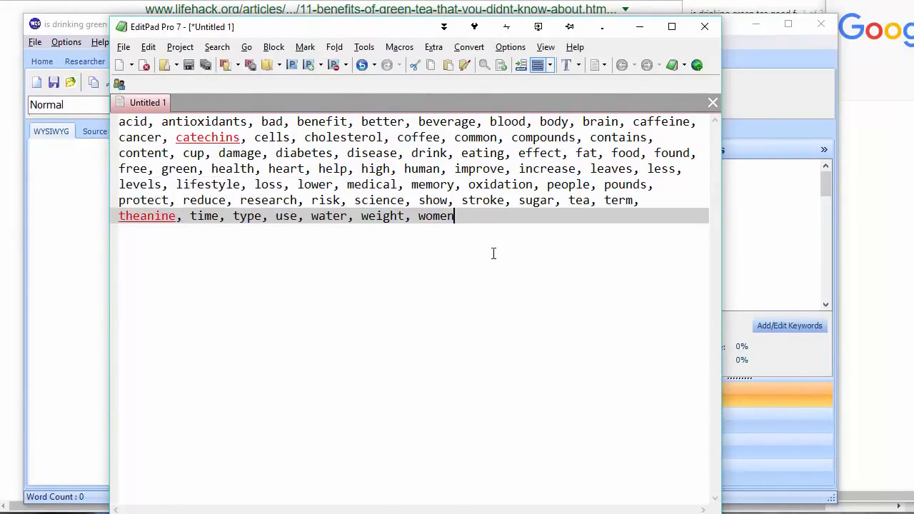
{"action": "left_click", "coordinate": [707, 30]}
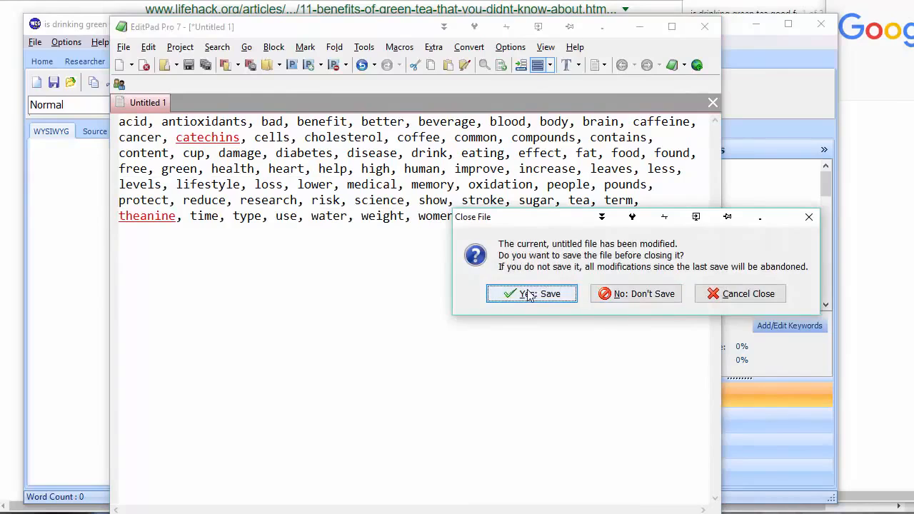
{"action": "left_click", "coordinate": [634, 294]}
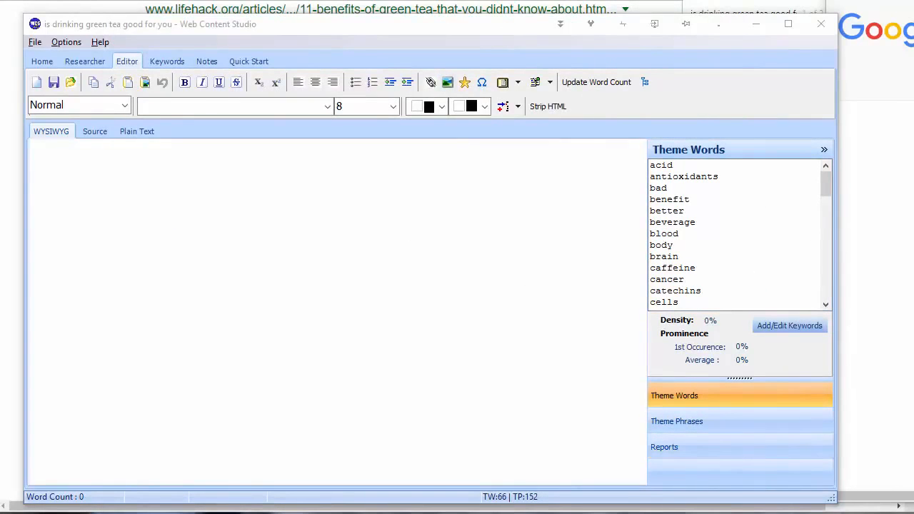
Bring the Theme Checker window into view and inspect the full path of its Google SERPs import file.
{"action": "left_click_drag", "start_coordinate": [913, 79], "coordinate": [291, 28]}
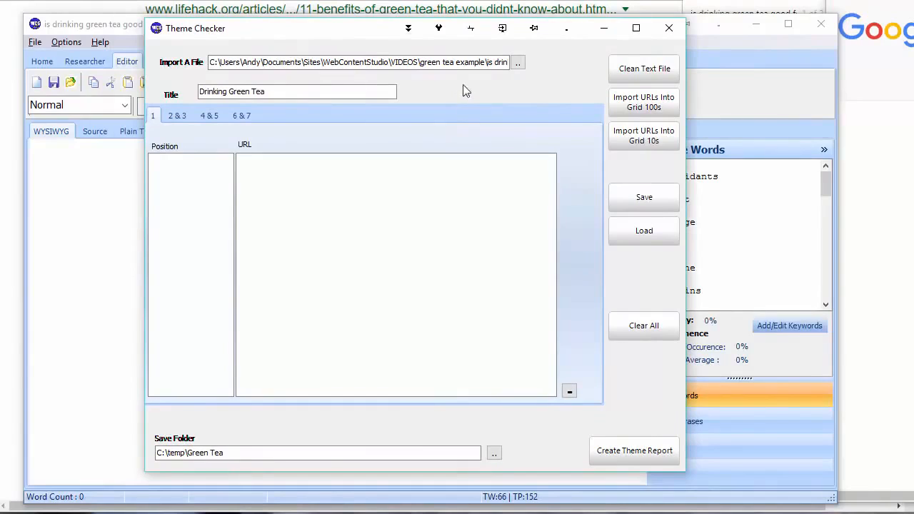
{"action": "left_click_drag", "start_coordinate": [434, 65], "coordinate": [539, 62]}
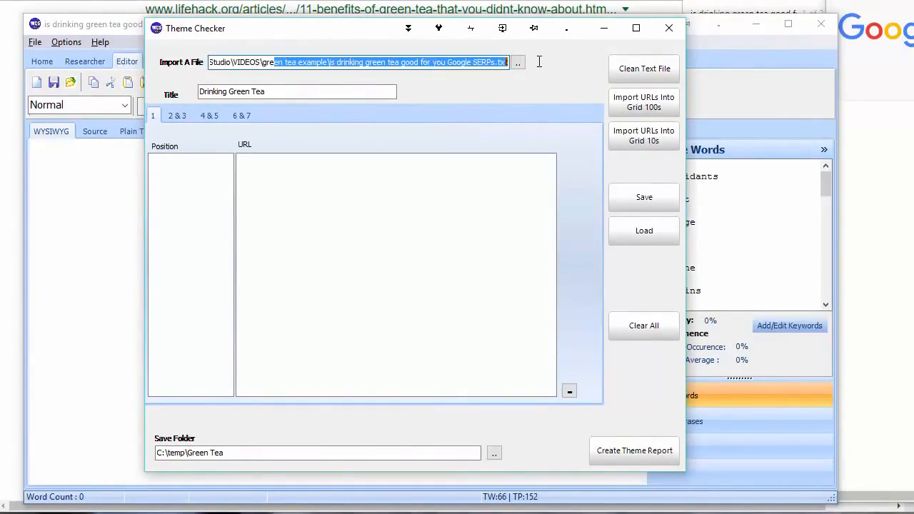
{"action": "left_click", "coordinate": [476, 63]}
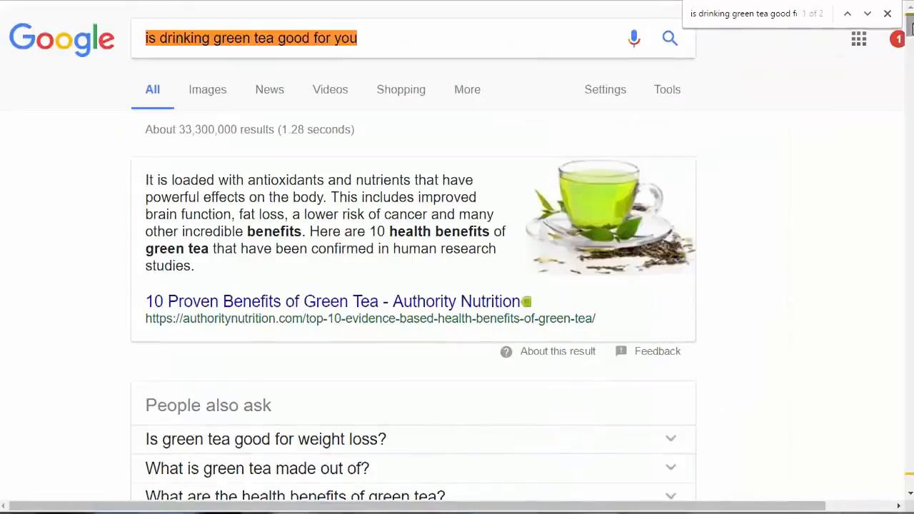
Look through the first Google results page for the keyword and open results page 7.
{"action": "left_click_drag", "start_coordinate": [910, 26], "coordinate": [778, 489]}
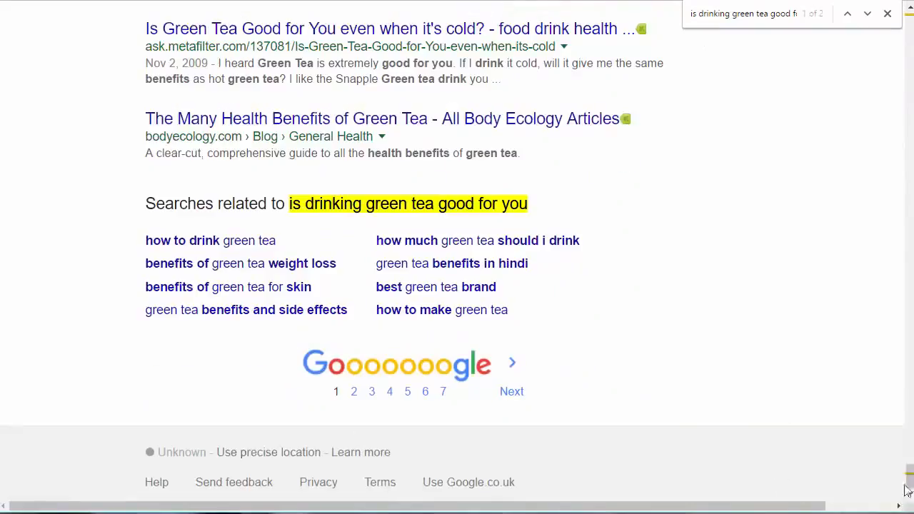
{"action": "left_click_drag", "start_coordinate": [910, 474], "coordinate": [909, 22]}
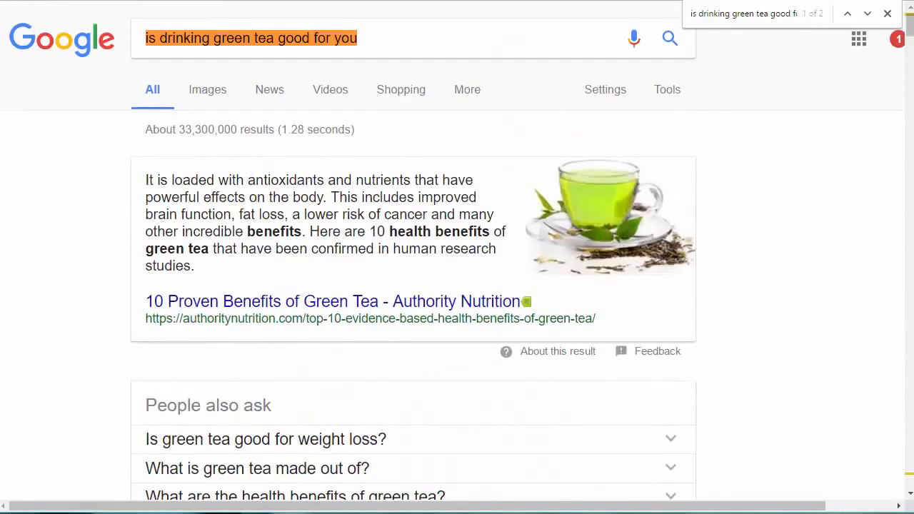
{"action": "left_click_drag", "start_coordinate": [910, 25], "coordinate": [907, 491]}
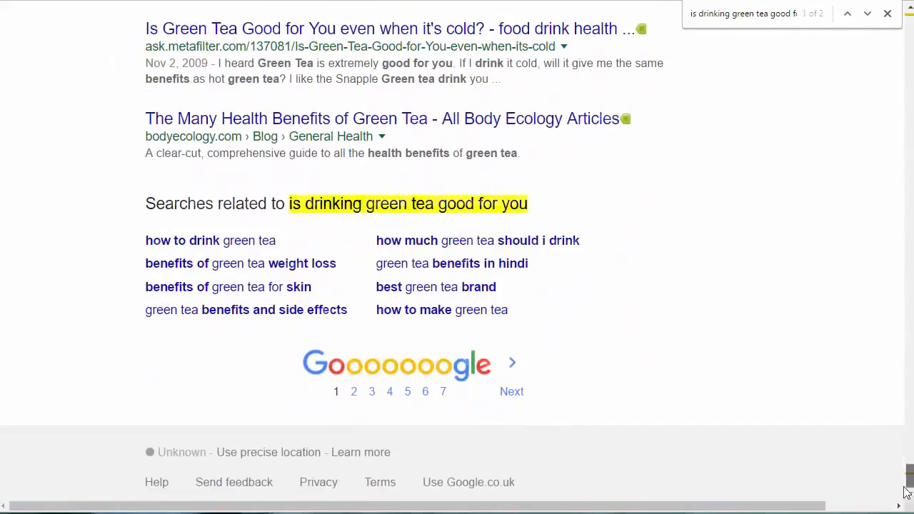
{"action": "left_click", "coordinate": [442, 394]}
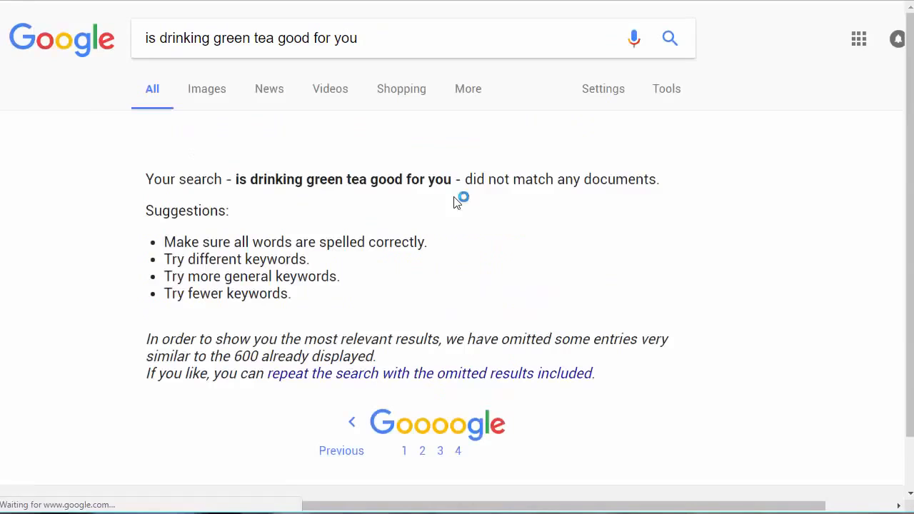
Open page 4 of the Google results for the keyword.
{"action": "scroll", "coordinate": [232, 208], "scroll_direction": "down", "scroll_amount": 1}
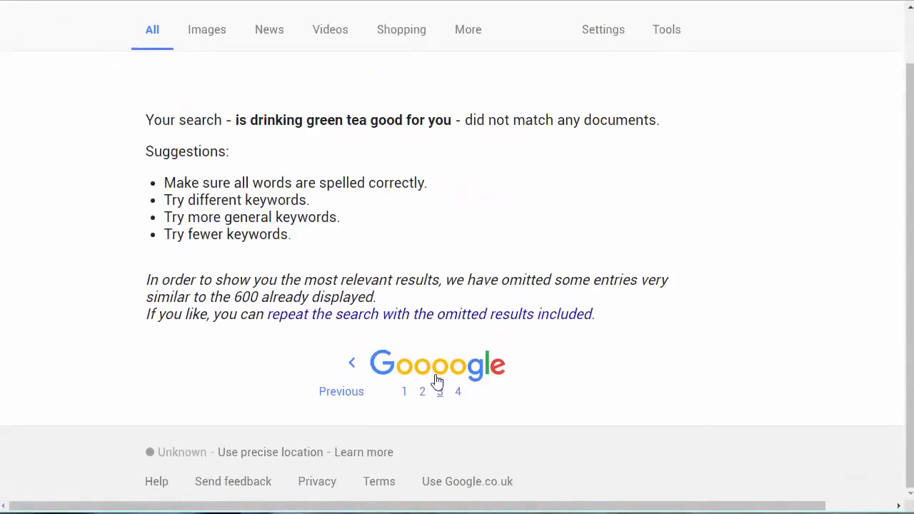
{"action": "right_click", "coordinate": [458, 391]}
{"action": "left_click", "coordinate": [560, 348]}
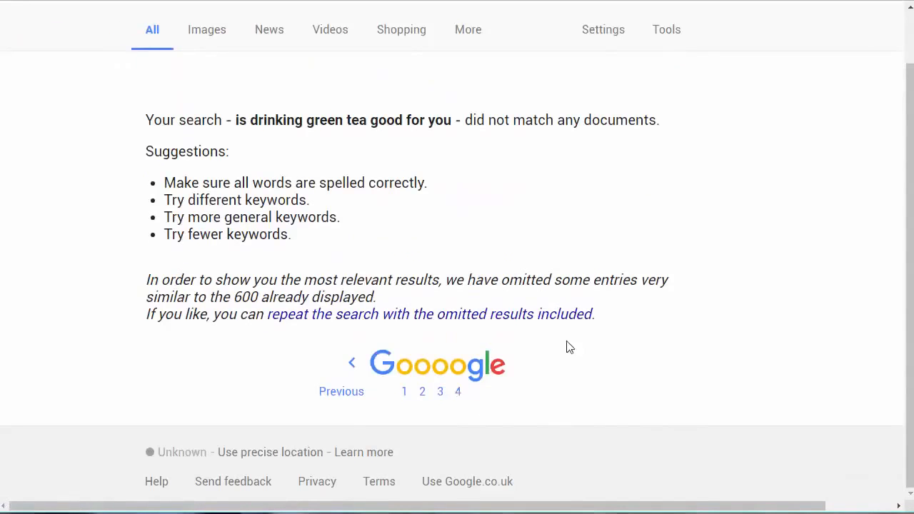
{"action": "left_click", "coordinate": [459, 393]}
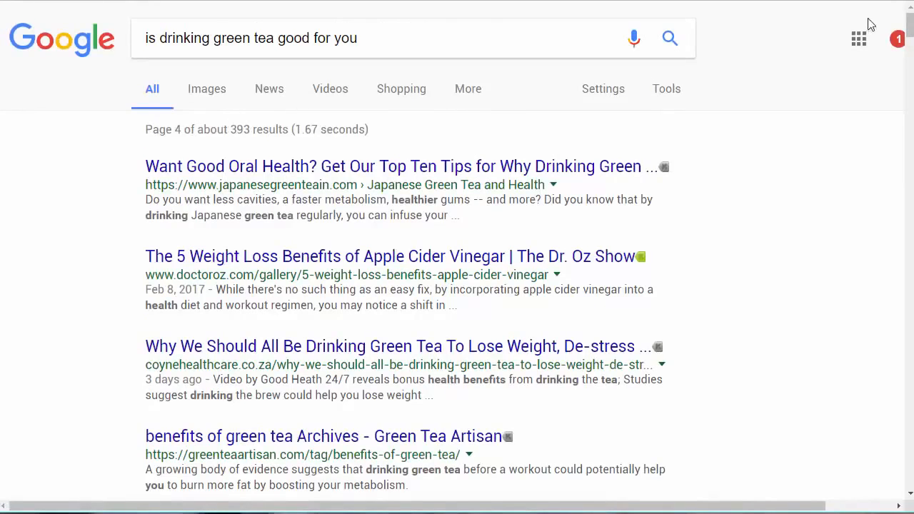
Examine the omitted-entries notice and the lowest-ranked listings at the end of results page 4.
{"action": "scroll", "coordinate": [201, 292], "scroll_direction": "down", "scroll_amount": 15}
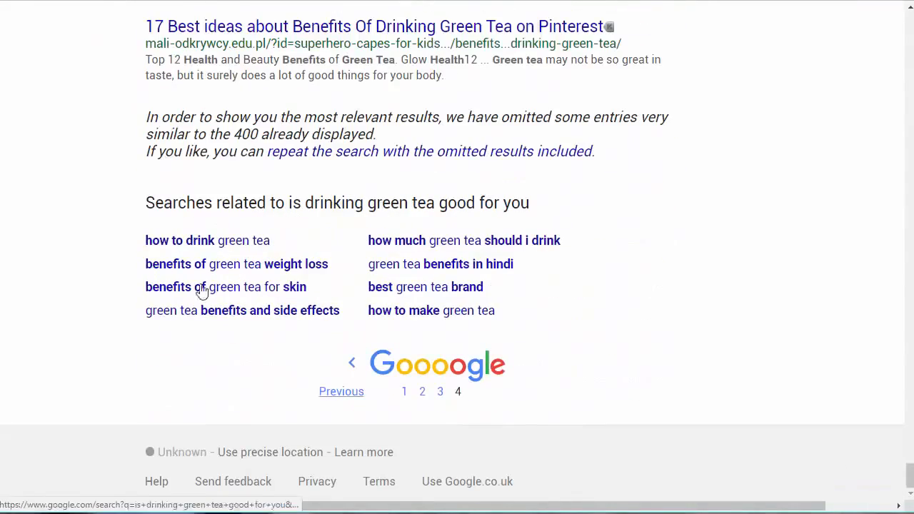
{"action": "left_click_drag", "start_coordinate": [145, 117], "coordinate": [411, 137]}
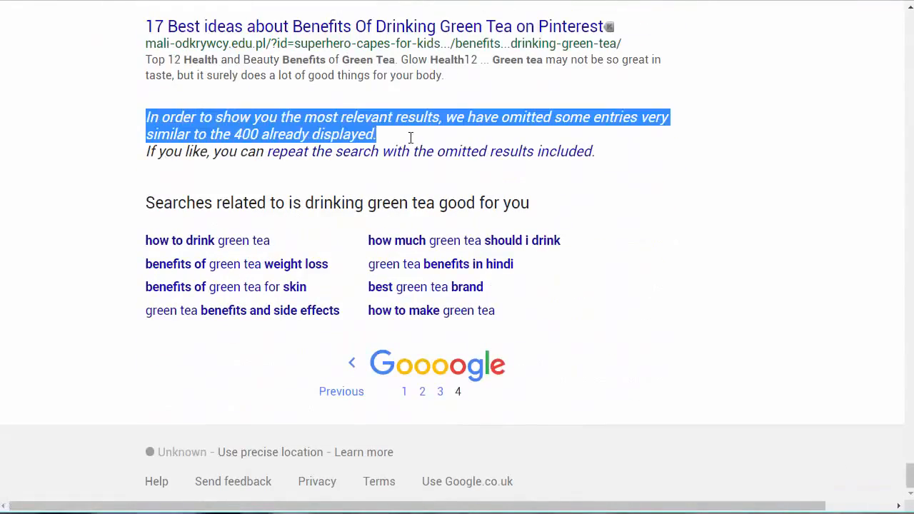
{"action": "left_click", "coordinate": [243, 143]}
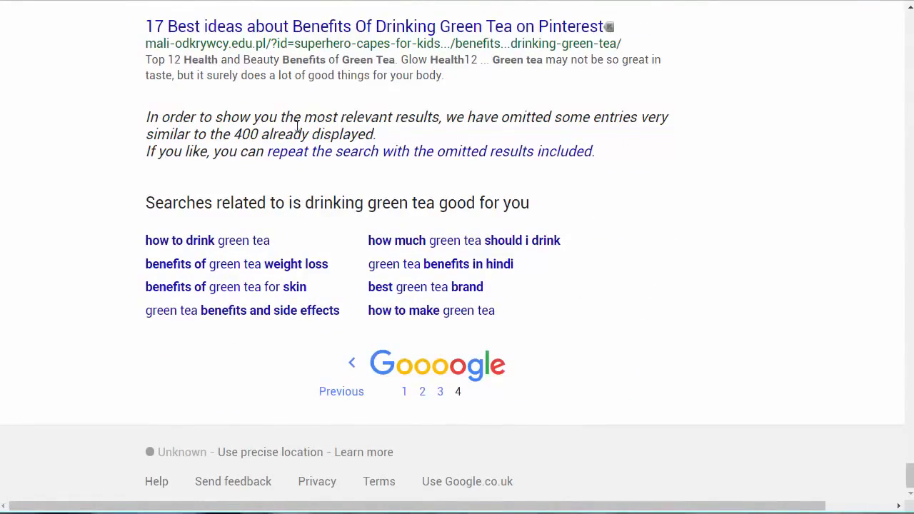
{"action": "scroll", "coordinate": [775, 172], "scroll_direction": "up", "scroll_amount": 1}
{"action": "scroll", "coordinate": [775, 173], "scroll_direction": "up", "scroll_amount": 1}
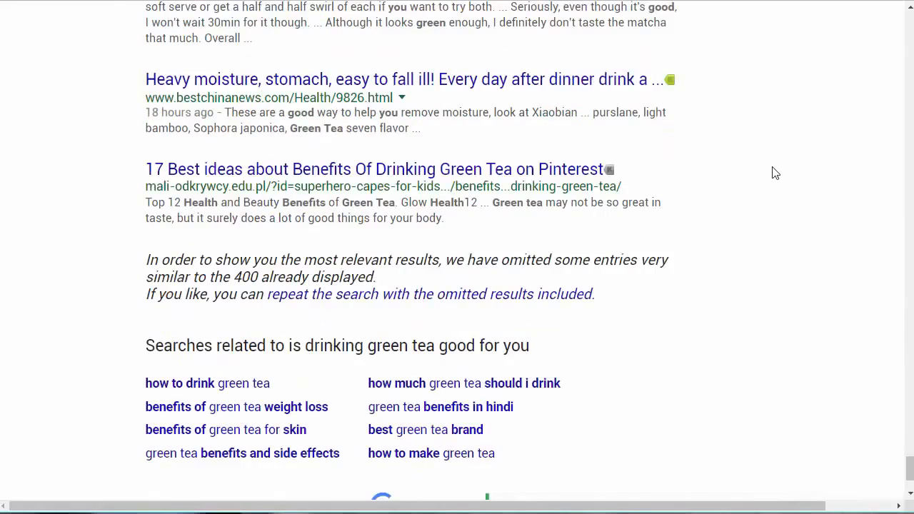
{"action": "scroll", "coordinate": [775, 173], "scroll_direction": "up", "scroll_amount": 10}
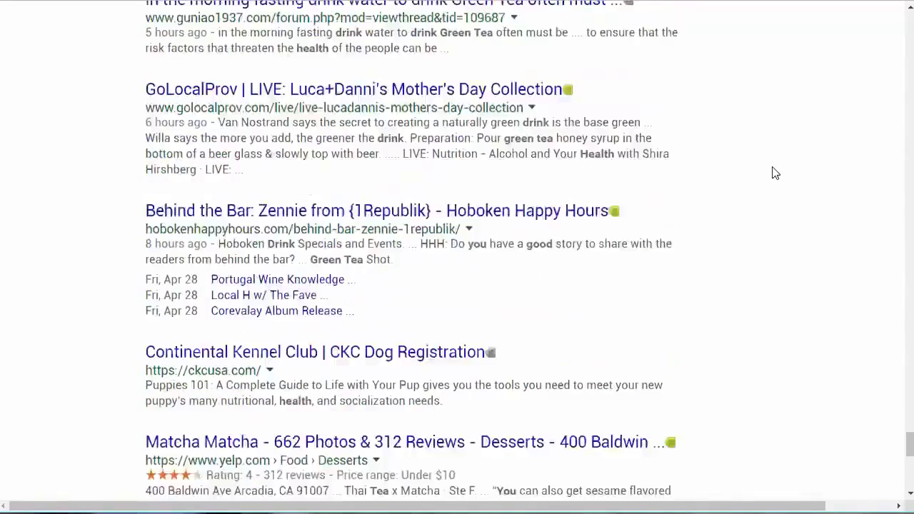
{"action": "scroll", "coordinate": [679, 241], "scroll_direction": "down", "scroll_amount": 8}
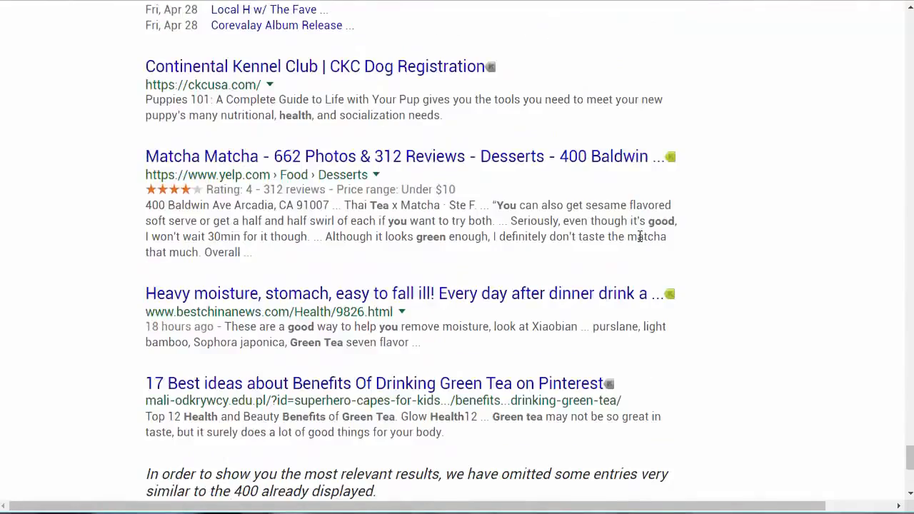
{"action": "left_click_drag", "start_coordinate": [233, 276], "coordinate": [273, 283]}
{"action": "right_click", "coordinate": [273, 283]}
{"action": "left_click_drag", "start_coordinate": [155, 259], "coordinate": [149, 263]}
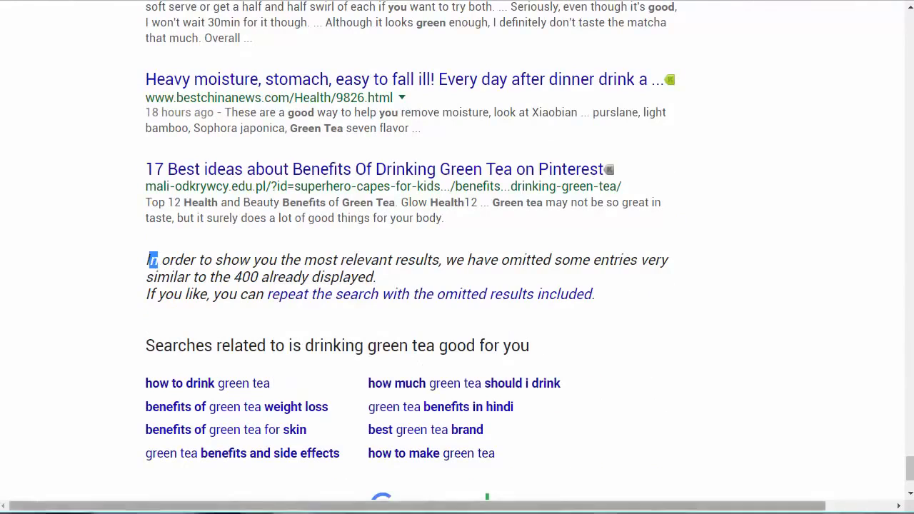
Return to the Theme Checker and import the URLs from the Google SERPs text file into the grid in 100s.
{"action": "left_click", "coordinate": [664, 513]}
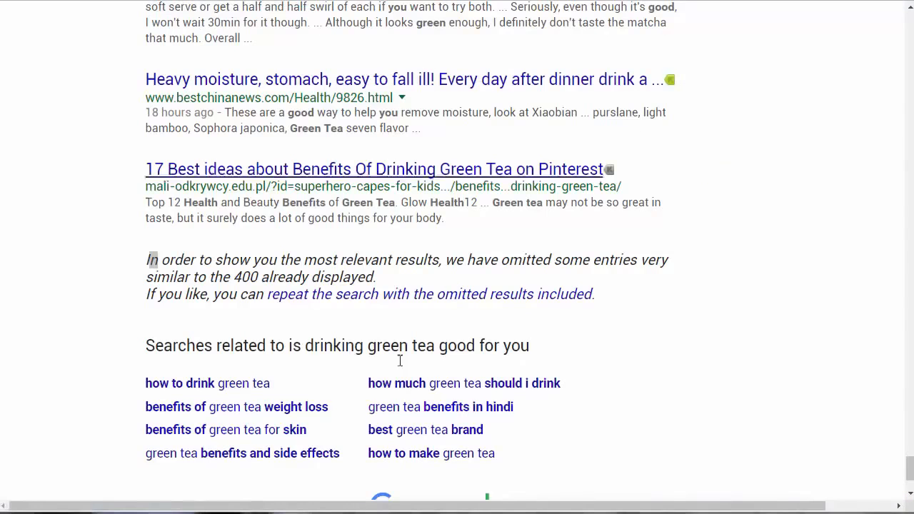
{"action": "left_click", "coordinate": [400, 513]}
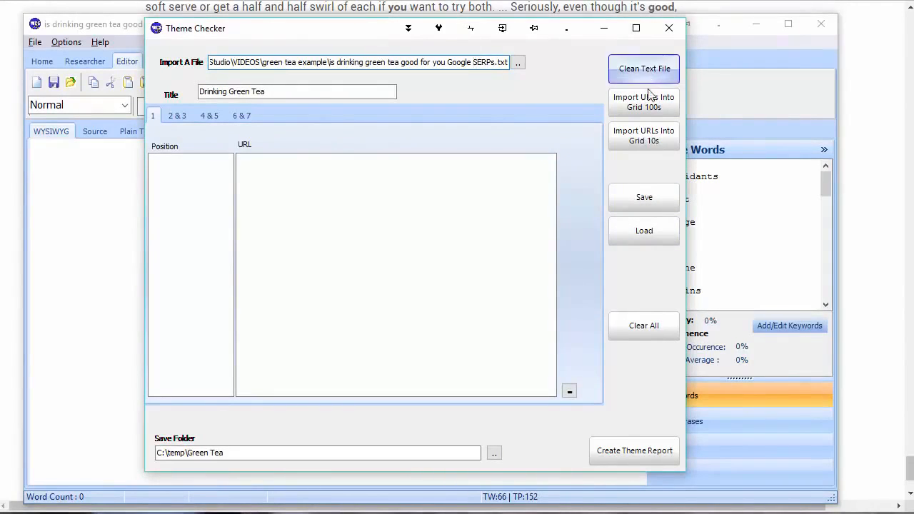
{"action": "left_click", "coordinate": [670, 107]}
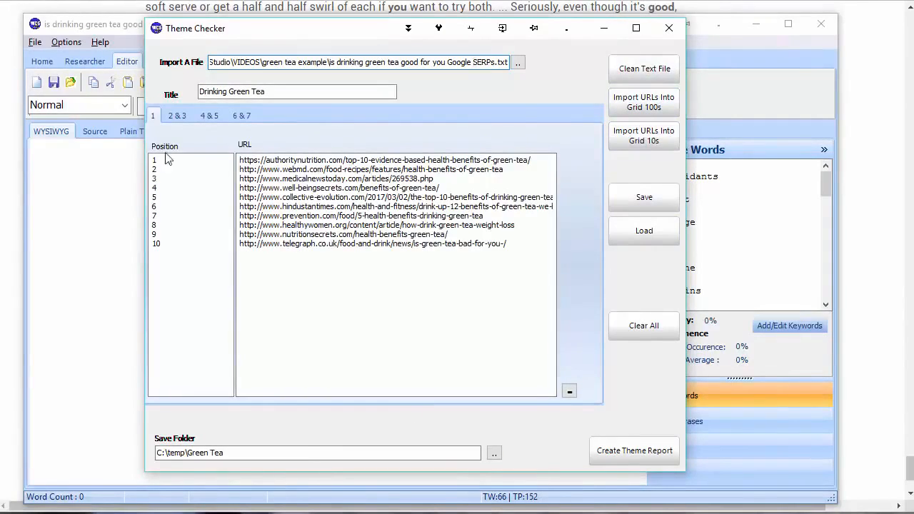
Check the imported URLs in each ranking group and create the theme report for Drinking Green Tea.
{"action": "left_click", "coordinate": [177, 115]}
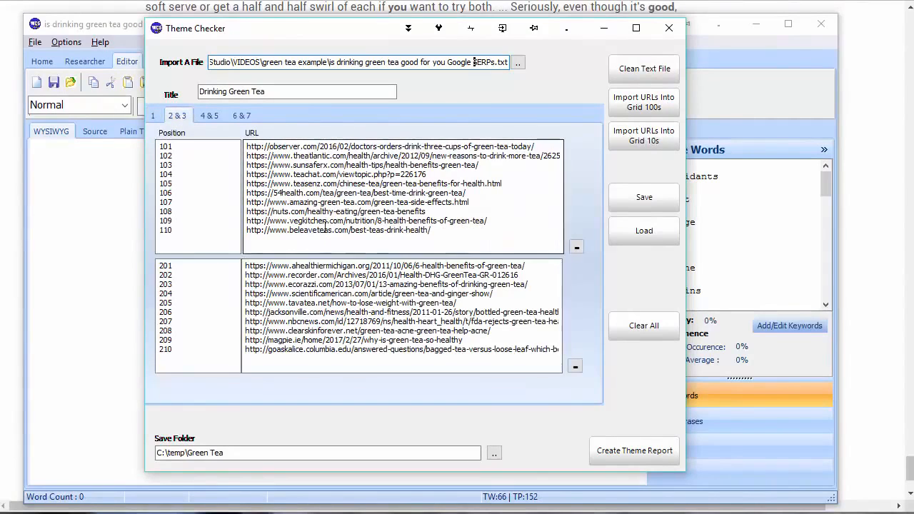
{"action": "left_click", "coordinate": [209, 115]}
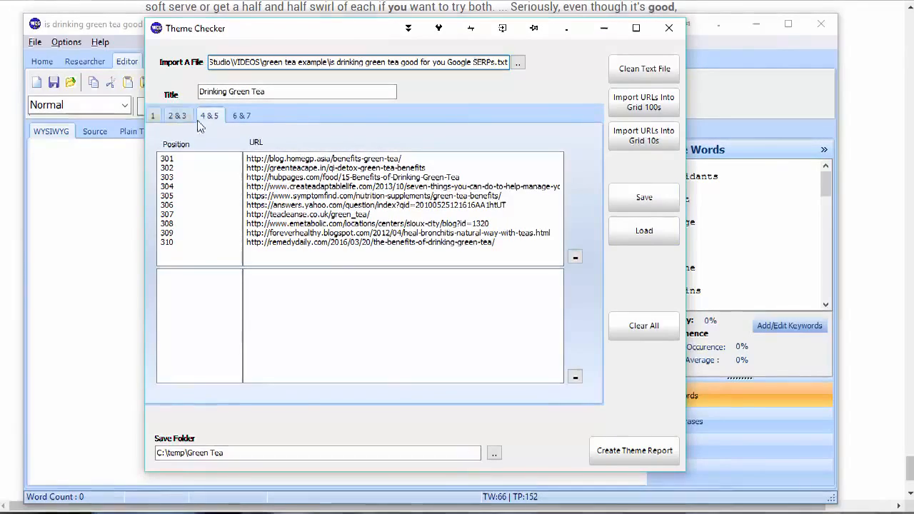
{"action": "left_click", "coordinate": [156, 115]}
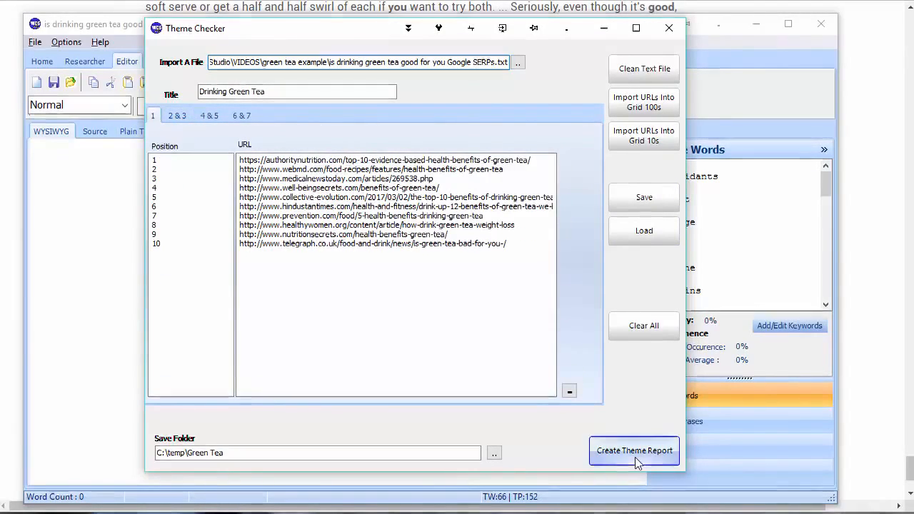
{"action": "left_click", "coordinate": [635, 457]}
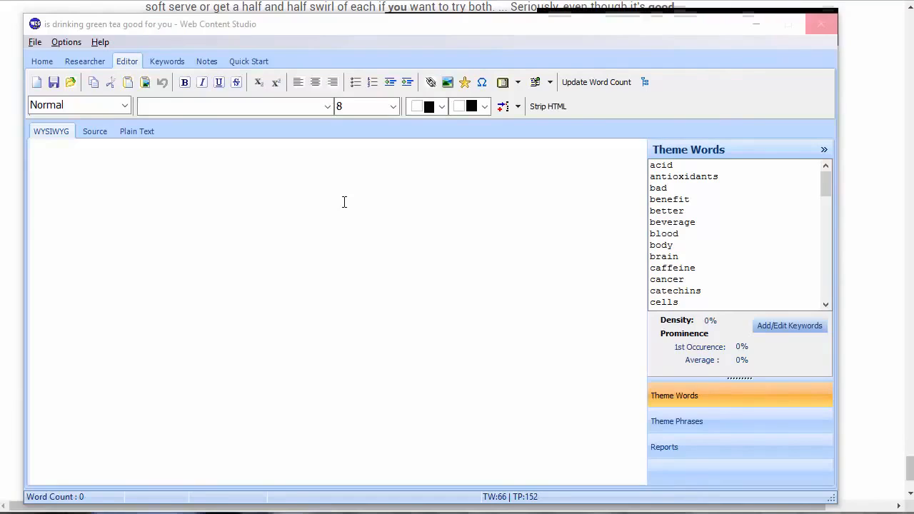
Enlarge the Article Report window to nearly fill the screen and magnify the report text.
{"action": "scroll", "coordinate": [497, 375], "scroll_direction": "up", "scroll_amount": 6}
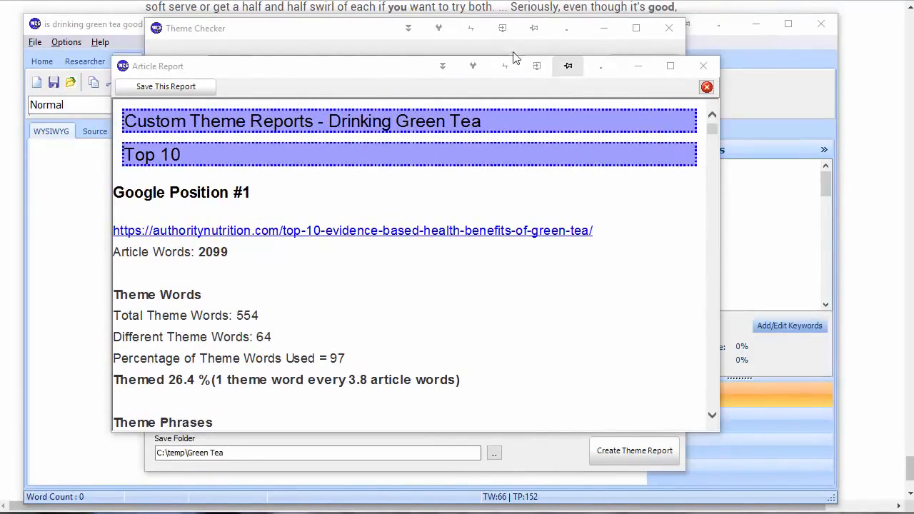
{"action": "left_click_drag", "start_coordinate": [396, 72], "coordinate": [377, 54]}
{"action": "double_click", "coordinate": [377, 54]}
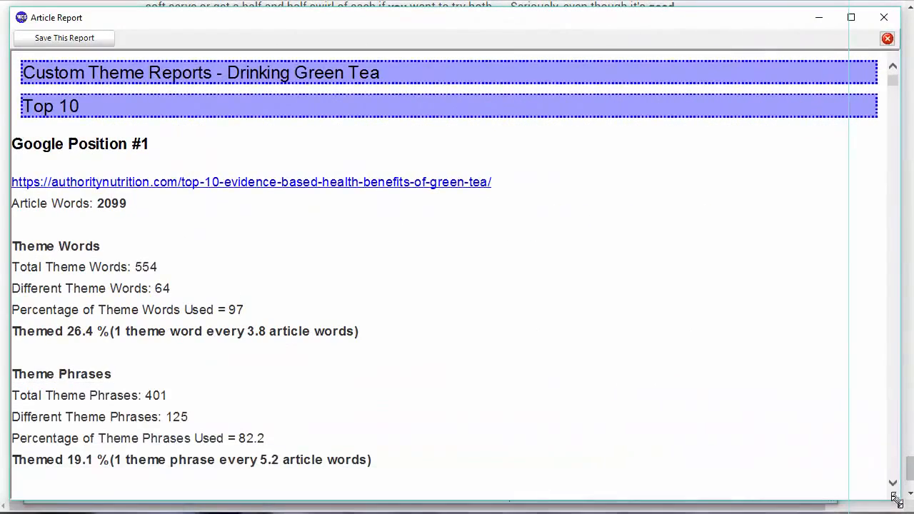
{"action": "scroll", "coordinate": [550, 315], "scroll_direction": "up", "scroll_amount": 3}
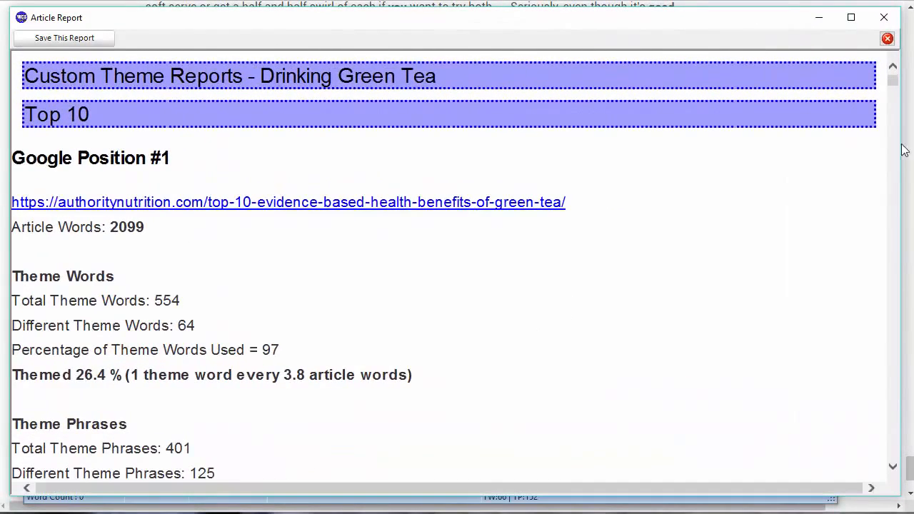
Examine the theme word, theme phrase and theme score figures for the page at Google Position #1.
{"action": "scroll", "coordinate": [685, 327], "scroll_direction": "down", "scroll_amount": 3}
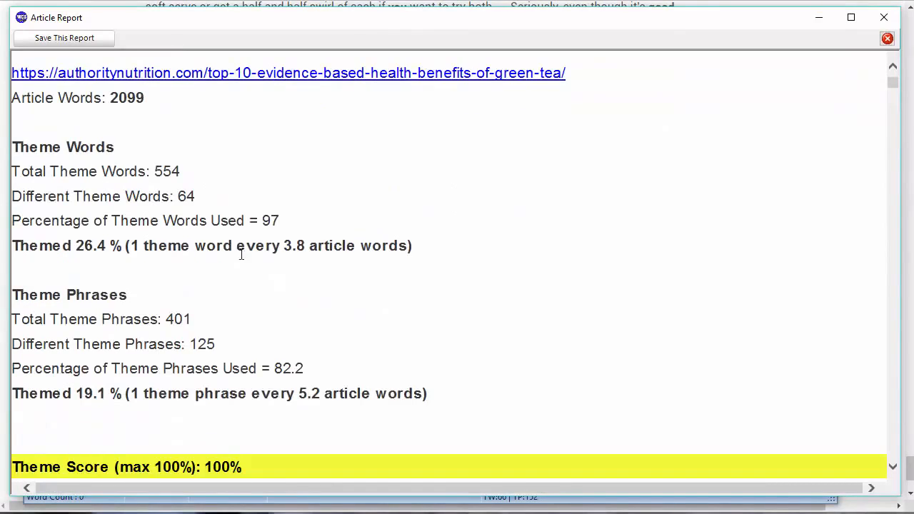
{"action": "scroll", "coordinate": [363, 229], "scroll_direction": "down", "scroll_amount": 2}
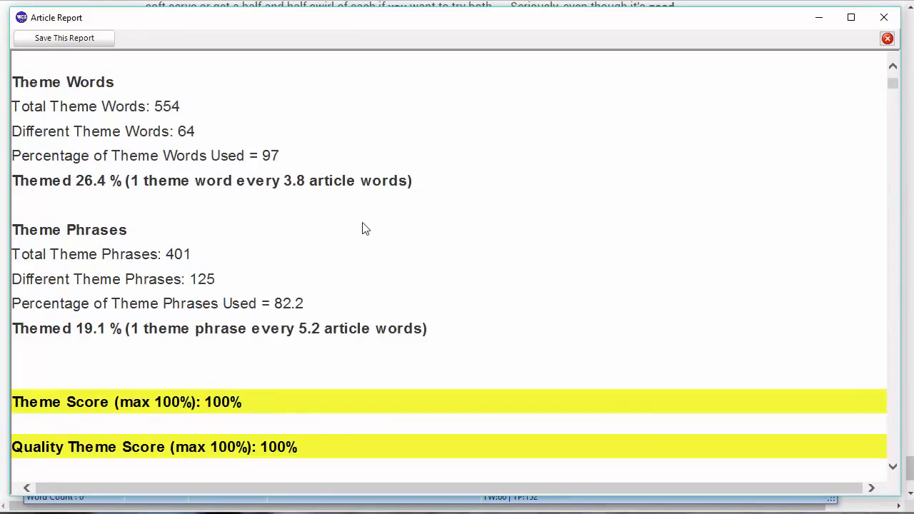
{"action": "scroll", "coordinate": [364, 227], "scroll_direction": "down", "scroll_amount": 2}
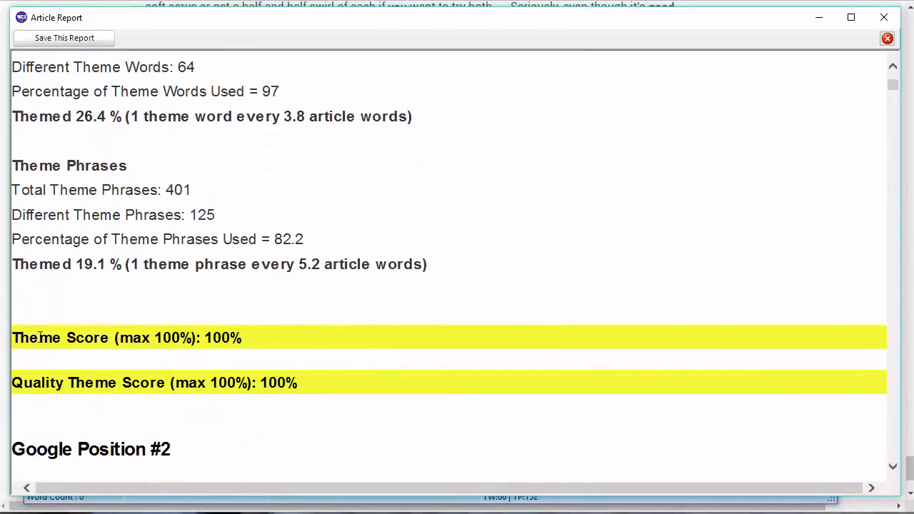
{"action": "left_click_drag", "start_coordinate": [39, 335], "coordinate": [106, 320]}
{"action": "scroll", "coordinate": [231, 243], "scroll_direction": "up", "scroll_amount": 5}
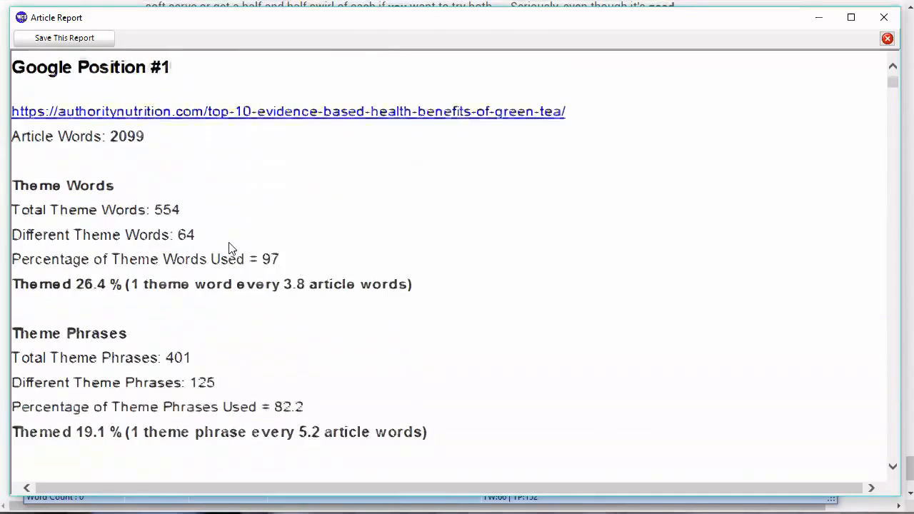
{"action": "left_click_drag", "start_coordinate": [12, 284], "coordinate": [282, 284]}
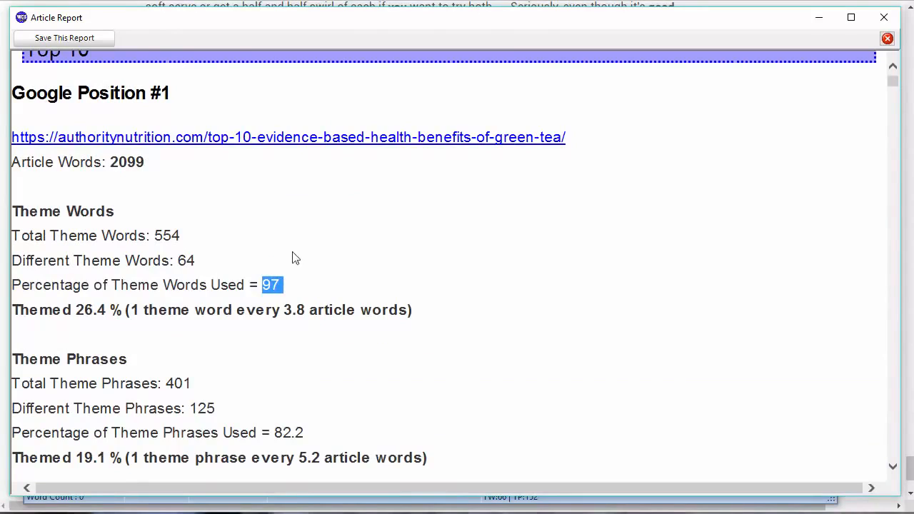
{"action": "left_click", "coordinate": [303, 296]}
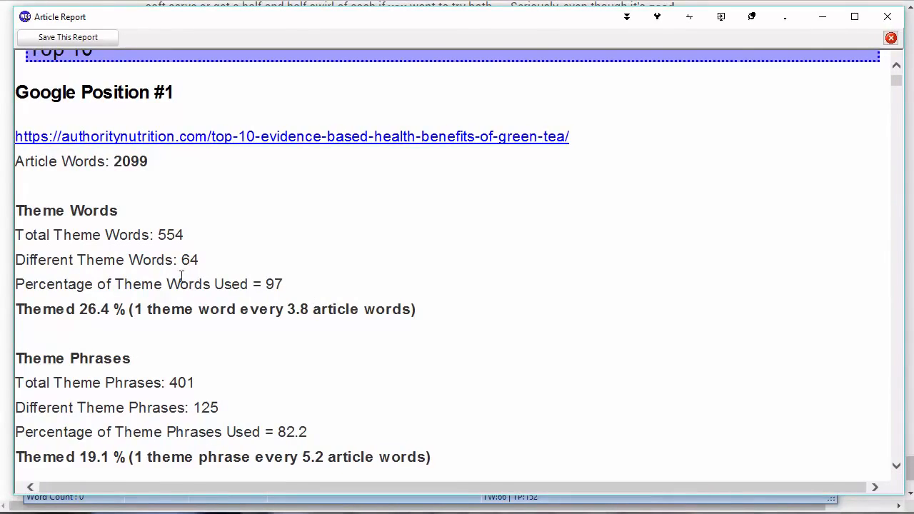
{"action": "left_click_drag", "start_coordinate": [183, 260], "coordinate": [199, 260]}
Examine the figures for Google Position #2, highlighting its percentage and number of different theme words used.
{"action": "scroll", "coordinate": [367, 238], "scroll_direction": "down", "scroll_amount": 8}
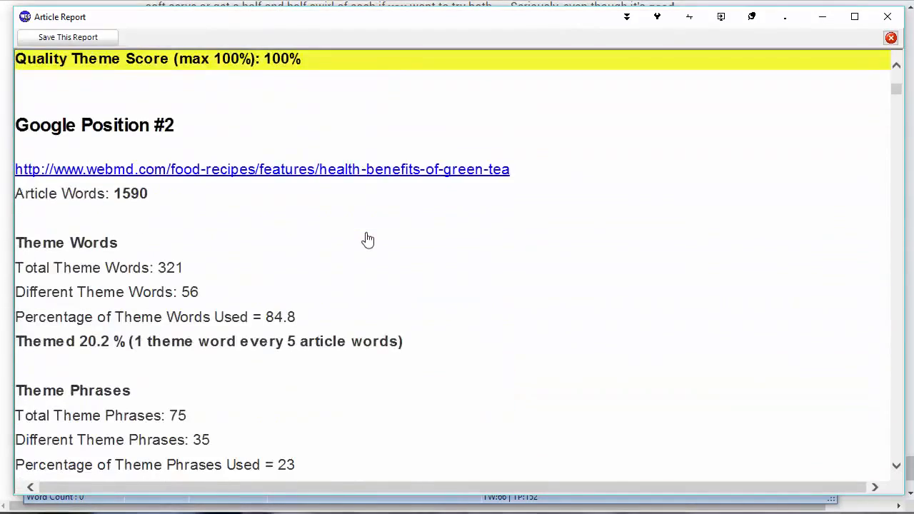
{"action": "scroll", "coordinate": [367, 238], "scroll_direction": "down", "scroll_amount": 6}
{"action": "scroll", "coordinate": [367, 239], "scroll_direction": "up", "scroll_amount": 2}
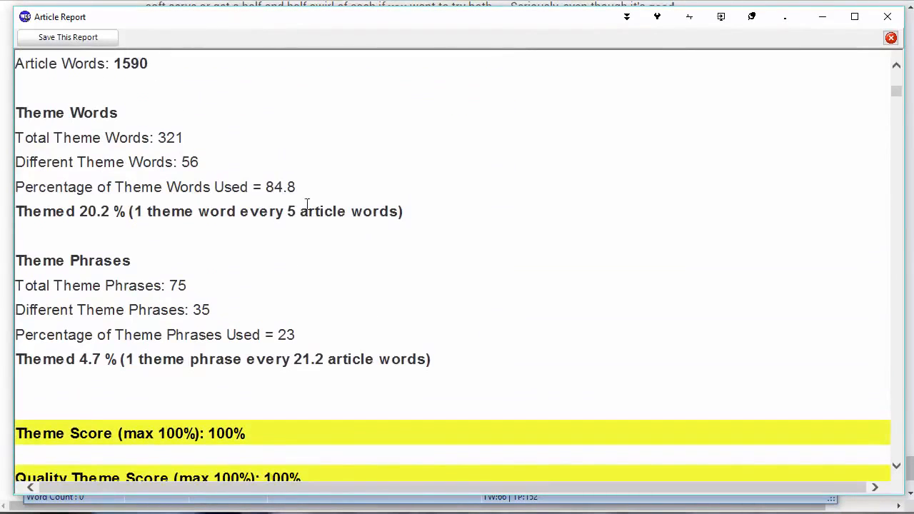
{"action": "left_click_drag", "start_coordinate": [263, 183], "coordinate": [300, 187]}
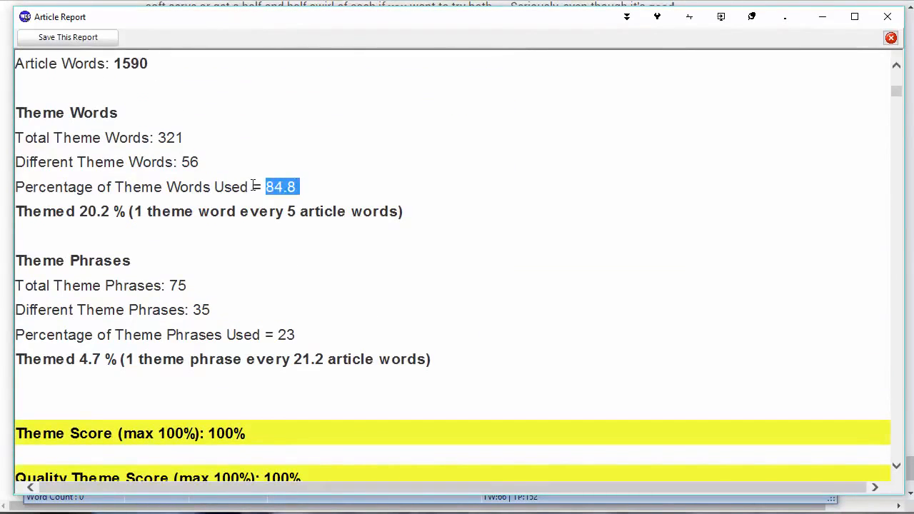
{"action": "left_click_drag", "start_coordinate": [179, 163], "coordinate": [202, 163]}
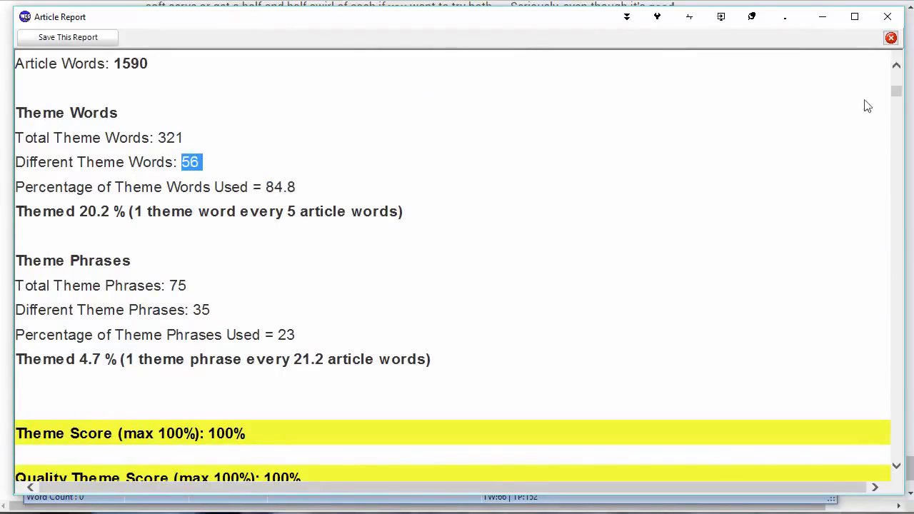
Find the Average Score Summary at the report's end and examine the Section 1 averages for positions 1 - 10.
{"action": "left_click_drag", "start_coordinate": [896, 91], "coordinate": [901, 439]}
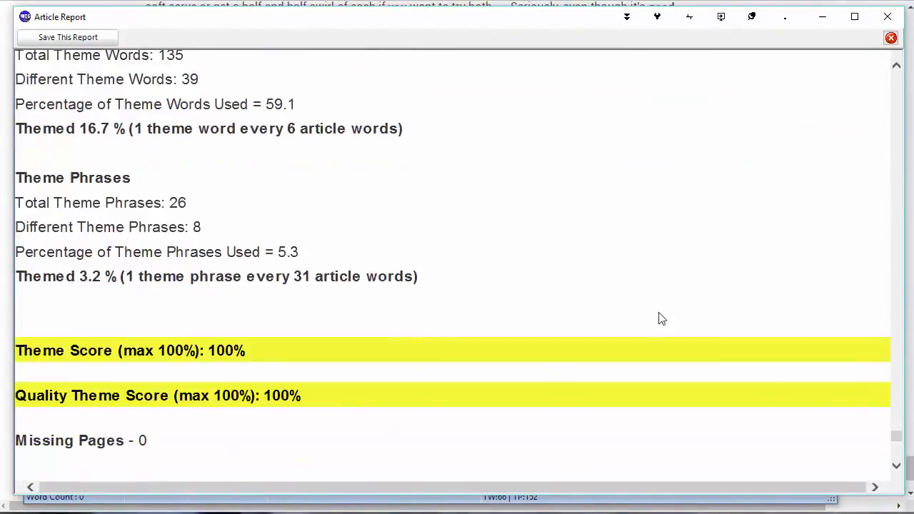
{"action": "scroll", "coordinate": [643, 314], "scroll_direction": "down", "scroll_amount": 6}
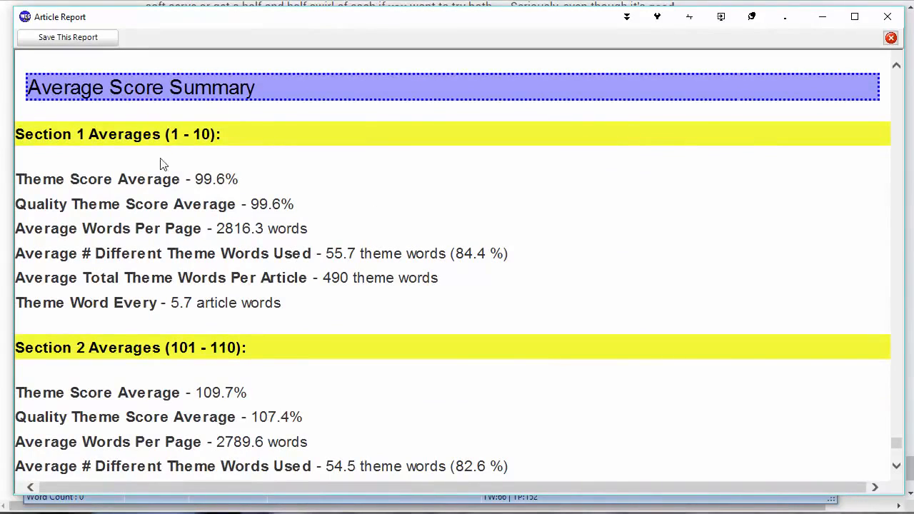
{"action": "left_click_drag", "start_coordinate": [172, 134], "coordinate": [212, 130]}
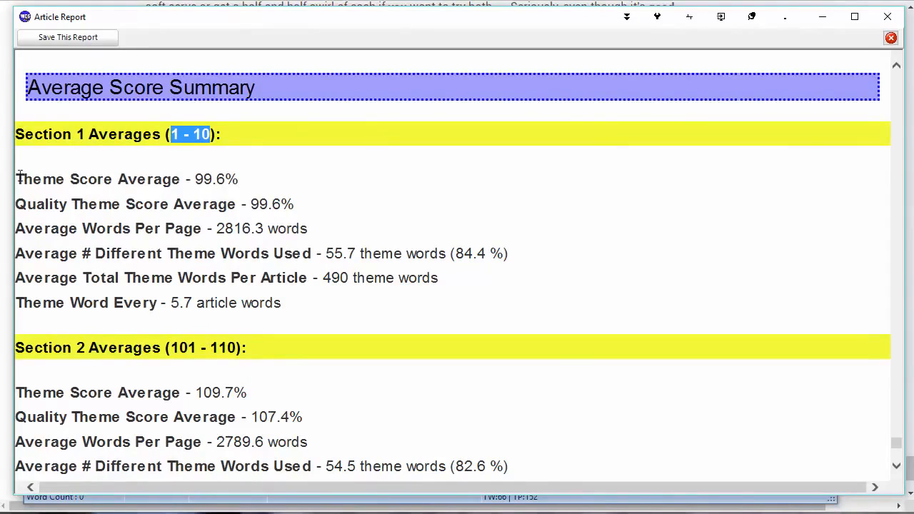
{"action": "left_click_drag", "start_coordinate": [19, 175], "coordinate": [328, 230]}
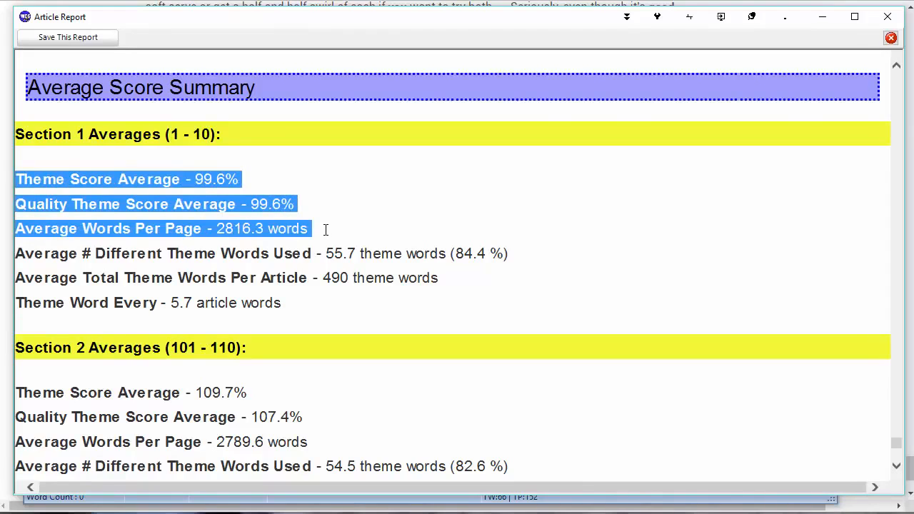
{"action": "left_click", "coordinate": [286, 203]}
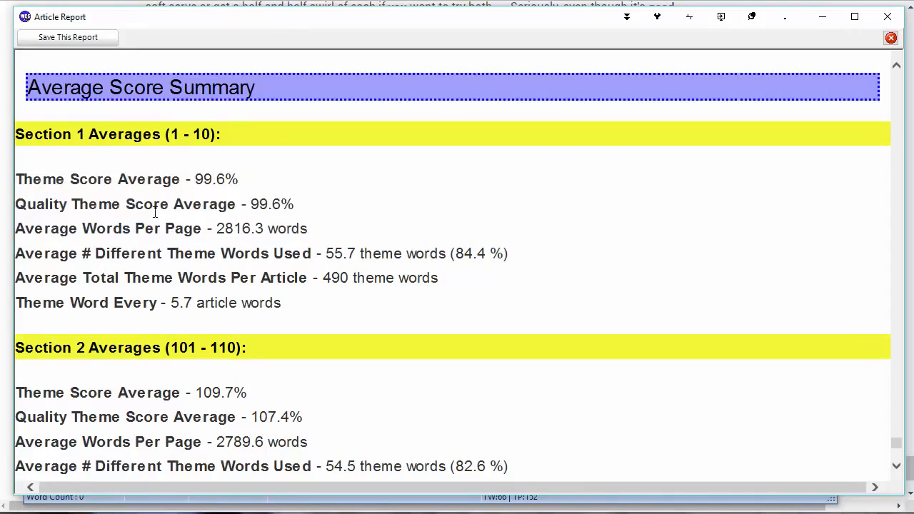
{"action": "left_click_drag", "start_coordinate": [21, 261], "coordinate": [310, 254]}
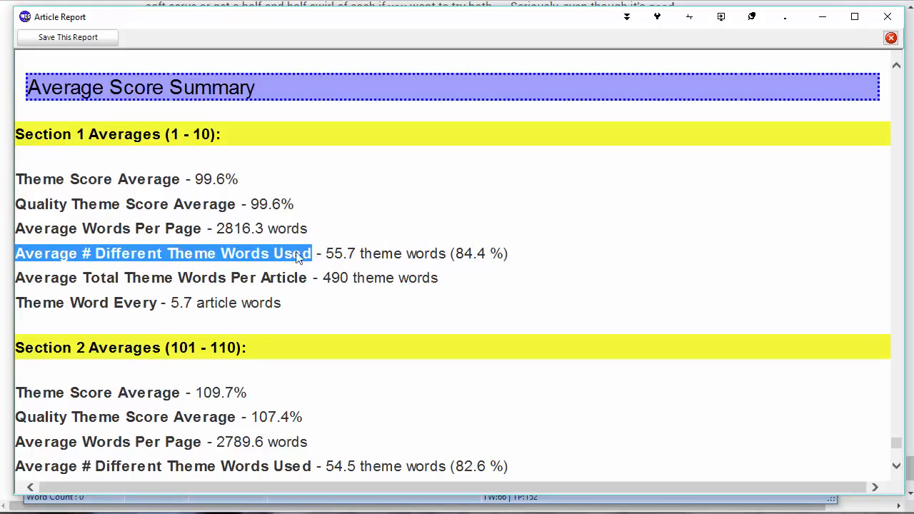
{"action": "left_click_drag", "start_coordinate": [326, 253], "coordinate": [355, 252]}
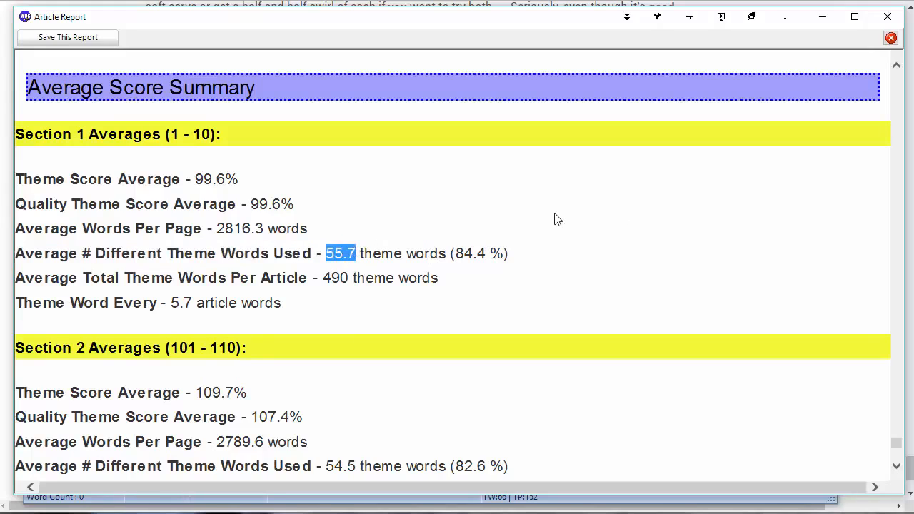
Read the Section 2, 3 and 4 averages for positions 101 - 110, 201 - 210 and 301 - 310.
{"action": "scroll", "coordinate": [555, 218], "scroll_direction": "down", "scroll_amount": 3}
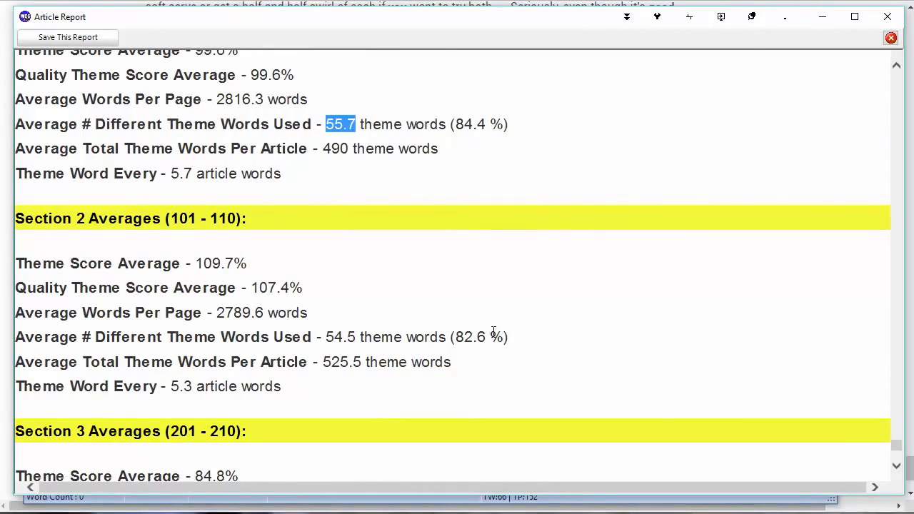
{"action": "left_click", "coordinate": [549, 343]}
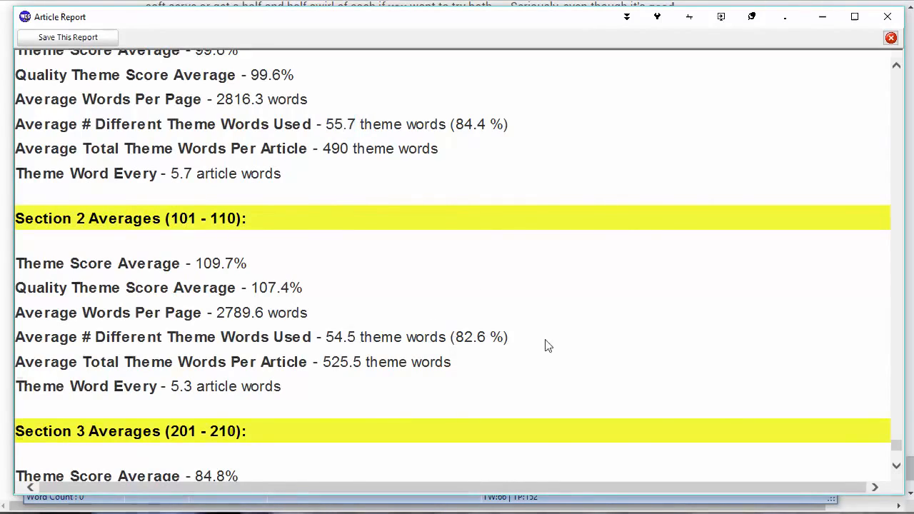
{"action": "scroll", "coordinate": [518, 334], "scroll_direction": "down", "scroll_amount": 3}
{"action": "scroll", "coordinate": [519, 336], "scroll_direction": "down", "scroll_amount": 1}
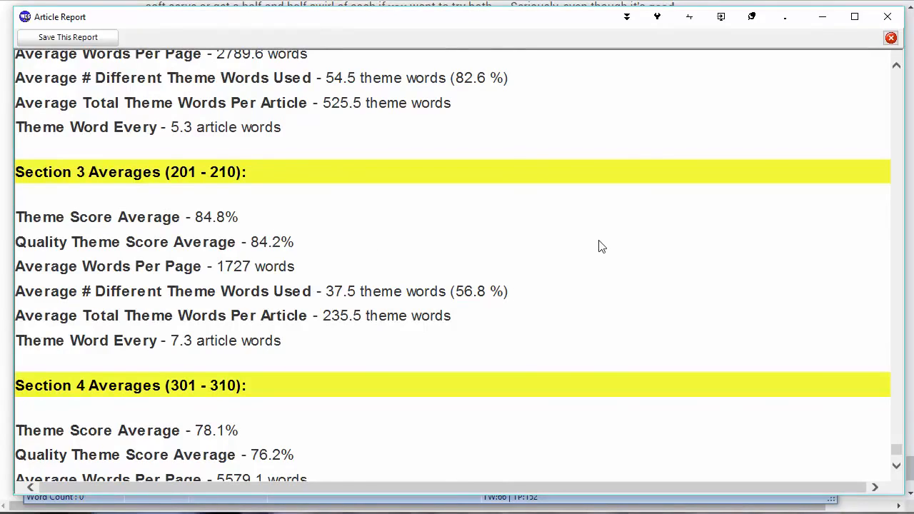
{"action": "scroll", "coordinate": [600, 247], "scroll_direction": "down", "scroll_amount": 3}
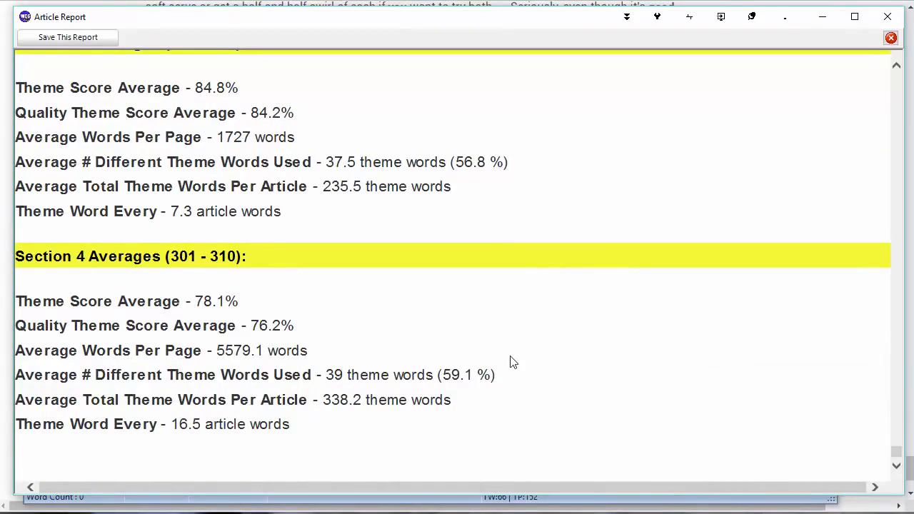
Compare the averages of all four ranking sections in the Average Score Summary from first to last.
{"action": "scroll", "coordinate": [509, 361], "scroll_direction": "up", "scroll_amount": 4}
{"action": "scroll", "coordinate": [510, 362], "scroll_direction": "up", "scroll_amount": 12}
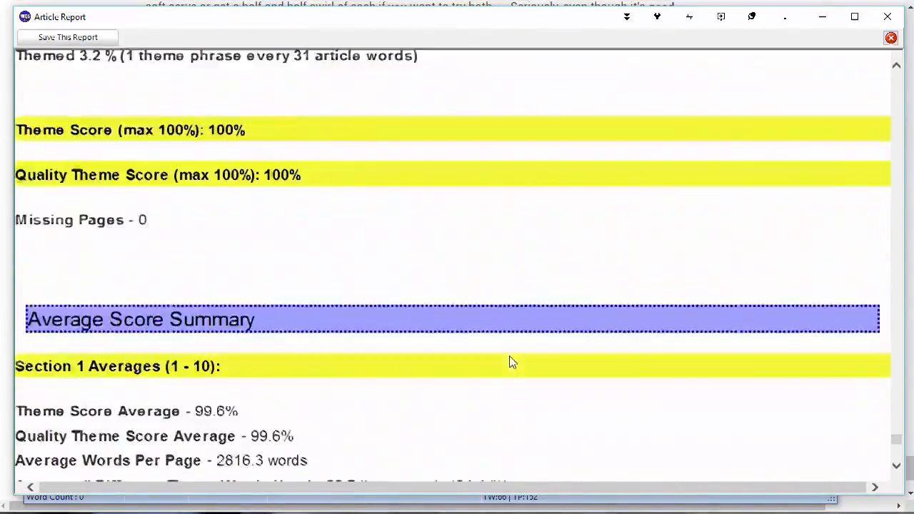
{"action": "scroll", "coordinate": [513, 362], "scroll_direction": "down", "scroll_amount": 10}
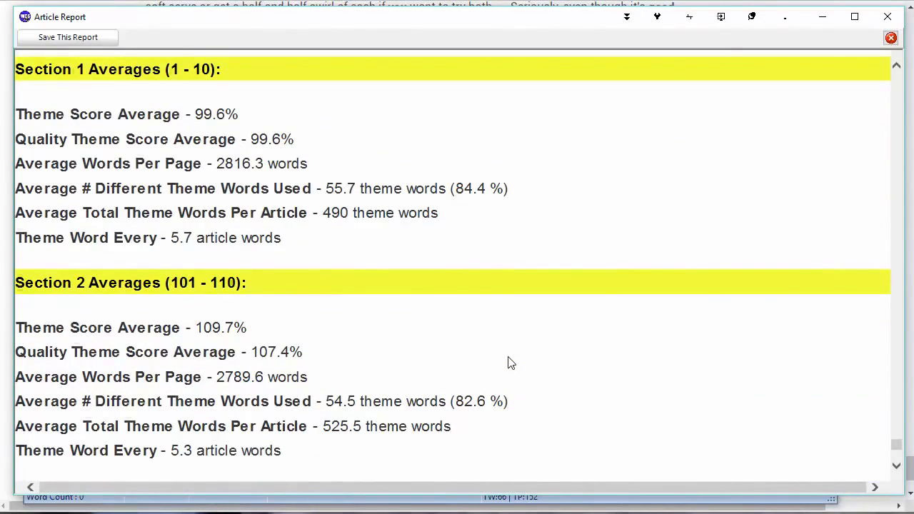
{"action": "scroll", "coordinate": [500, 367], "scroll_direction": "down", "scroll_amount": 6}
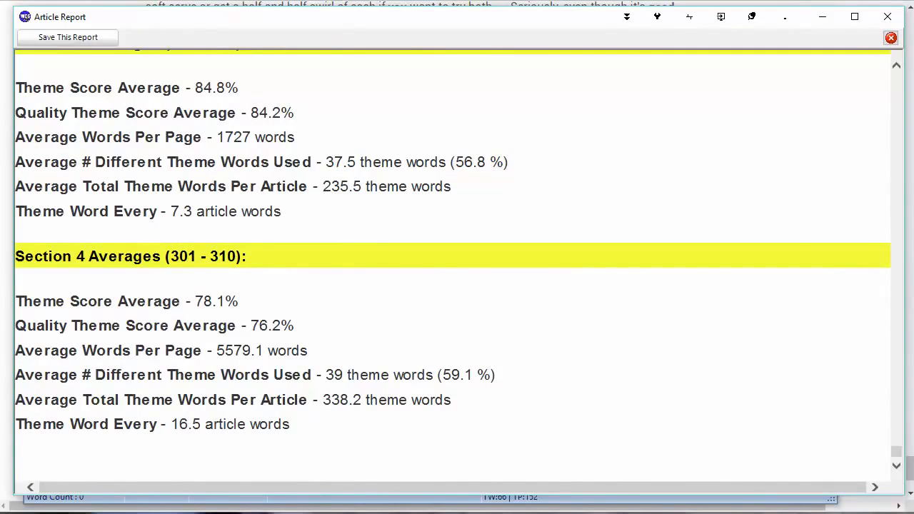
Switch to the Google results in the browser and go back to the beginning of the results page.
{"action": "key", "text": "alt+Tab"}
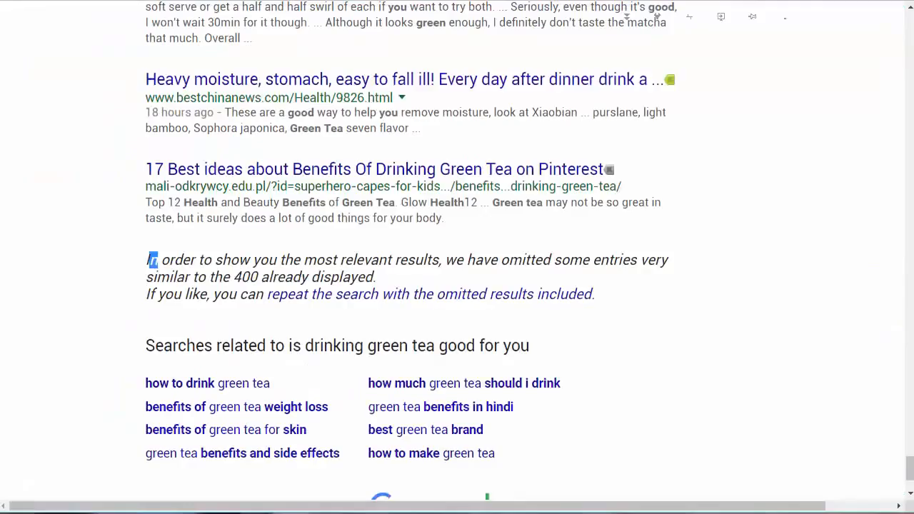
{"action": "scroll", "coordinate": [631, 262], "scroll_direction": "up", "scroll_amount": 11}
{"action": "scroll", "coordinate": [631, 267], "scroll_direction": "up", "scroll_amount": 20}
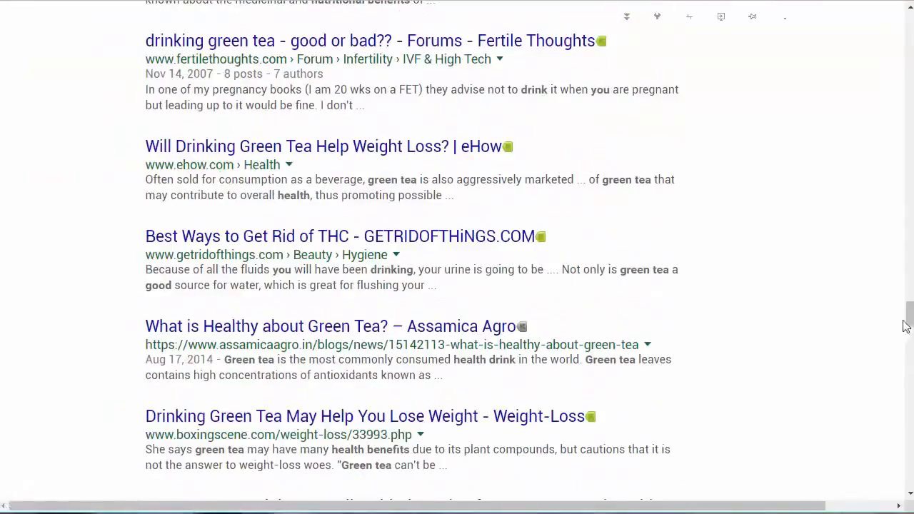
{"action": "left_click_drag", "start_coordinate": [907, 316], "coordinate": [724, 7]}
{"action": "left_click", "coordinate": [383, 38]}
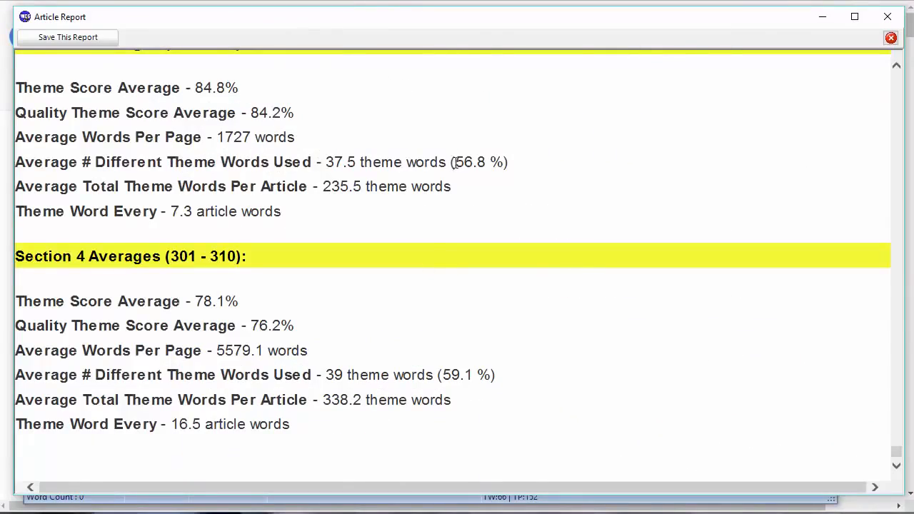
In the Article Report, highlight the Section 3 percentage of different theme words used and compare it with Section 4.
{"action": "left_click_drag", "start_coordinate": [454, 162], "coordinate": [497, 157]}
{"action": "scroll", "coordinate": [335, 154], "scroll_direction": "up", "scroll_amount": 1}
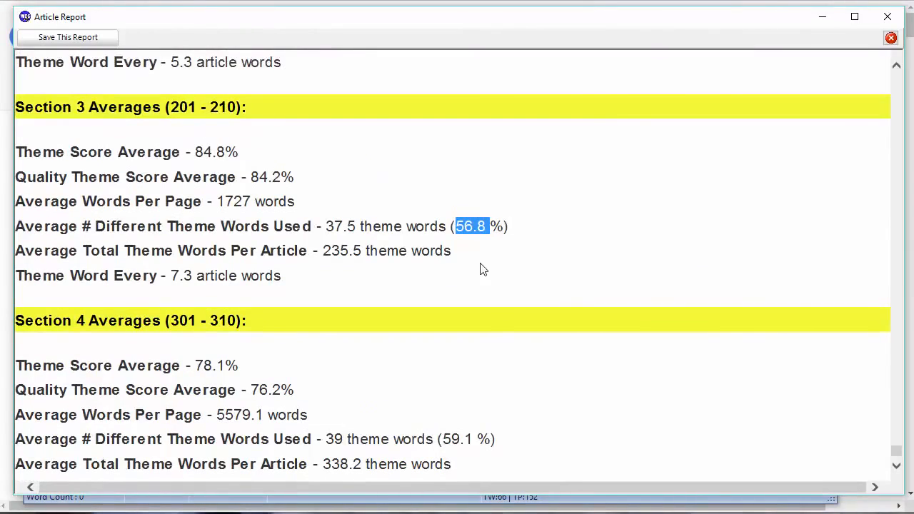
Highlight the Section 4 percentage of different theme words used and go back through its individual page reports to Google Position #302.
{"action": "scroll", "coordinate": [457, 278], "scroll_direction": "down", "scroll_amount": 1}
{"action": "left_click_drag", "start_coordinate": [443, 375], "coordinate": [474, 376]}
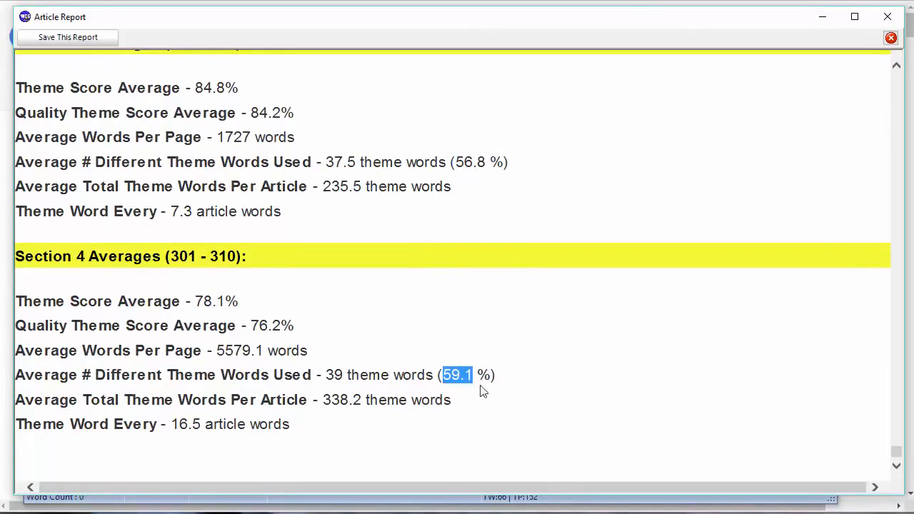
{"action": "scroll", "coordinate": [439, 327], "scroll_direction": "up", "scroll_amount": 15}
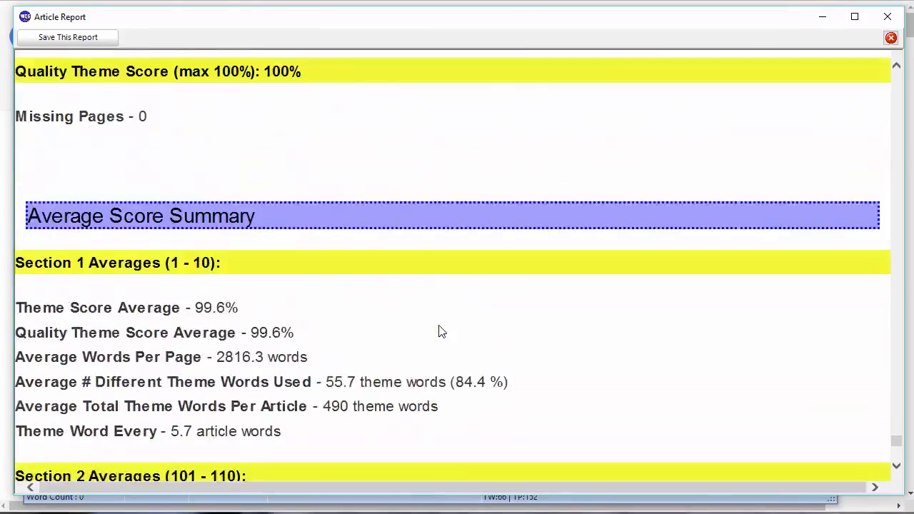
{"action": "scroll", "coordinate": [439, 331], "scroll_direction": "up", "scroll_amount": 10}
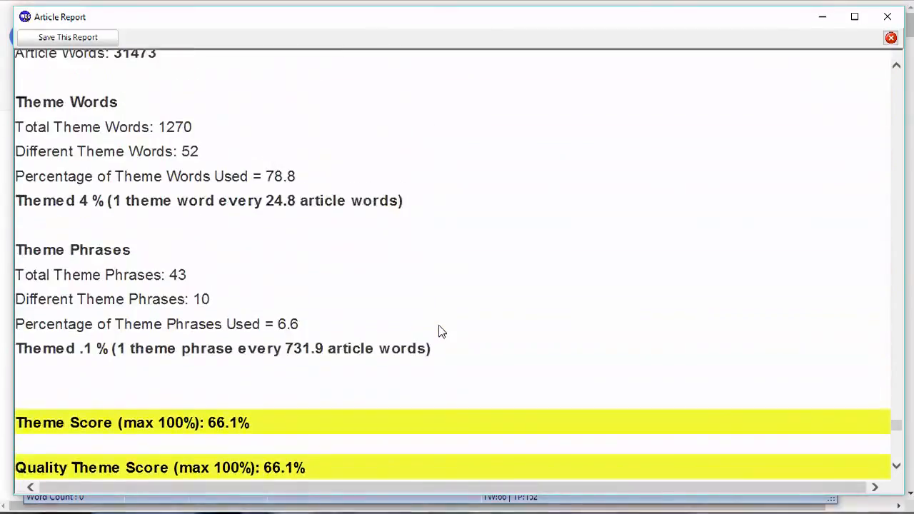
{"action": "scroll", "coordinate": [439, 331], "scroll_direction": "up", "scroll_amount": 8}
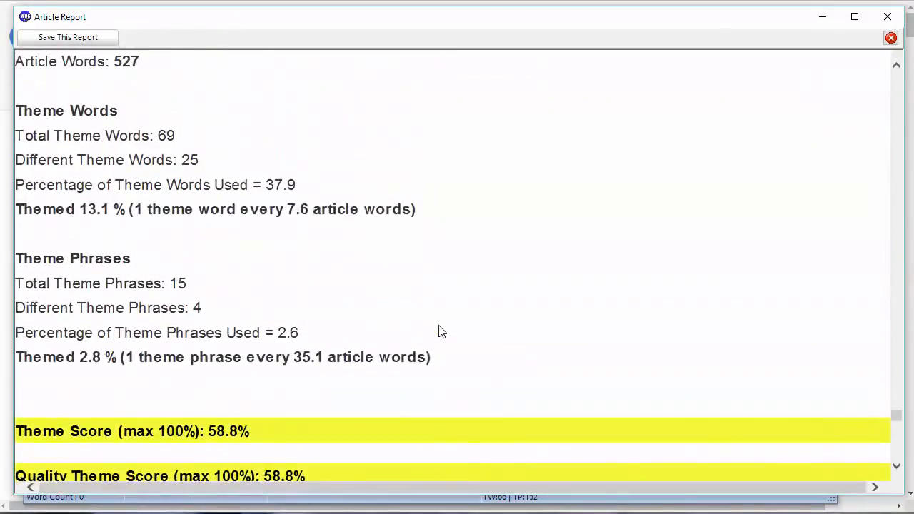
{"action": "scroll", "coordinate": [441, 331], "scroll_direction": "up", "scroll_amount": 6}
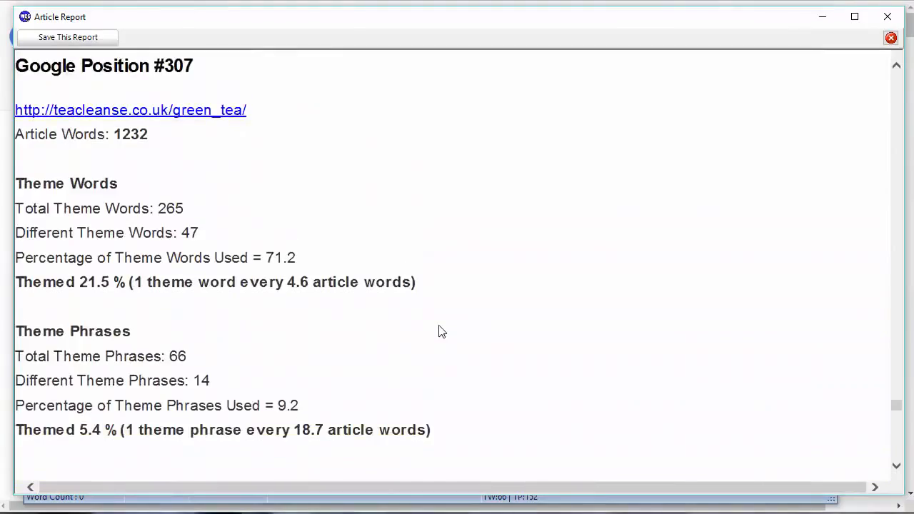
{"action": "scroll", "coordinate": [441, 330], "scroll_direction": "up", "scroll_amount": 10}
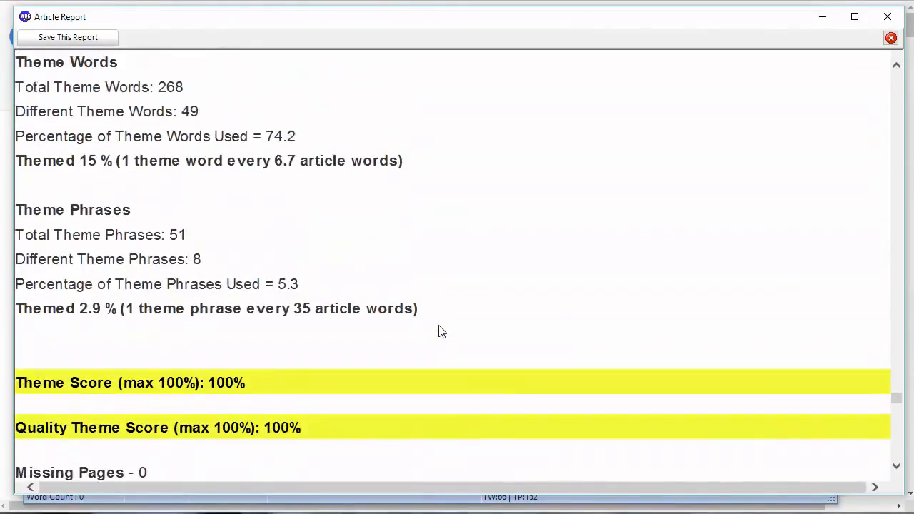
{"action": "scroll", "coordinate": [442, 331], "scroll_direction": "up", "scroll_amount": 10}
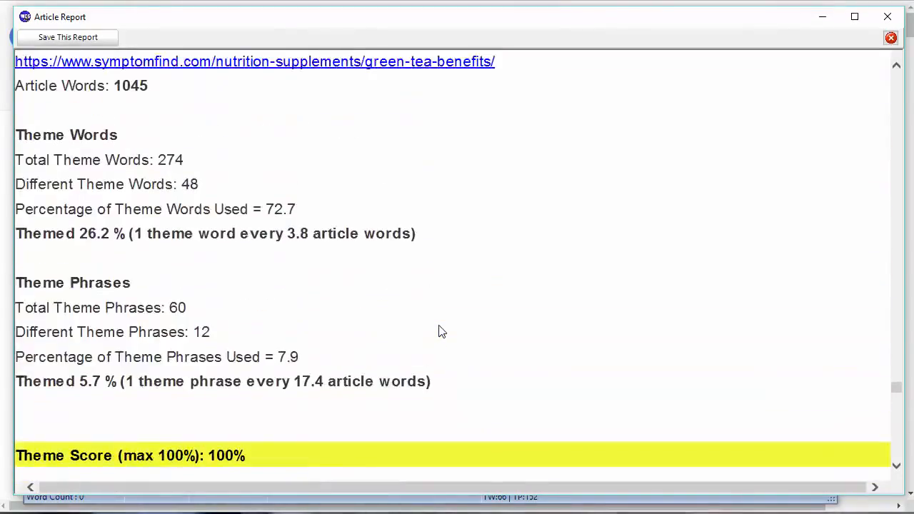
{"action": "scroll", "coordinate": [442, 331], "scroll_direction": "up", "scroll_amount": 4}
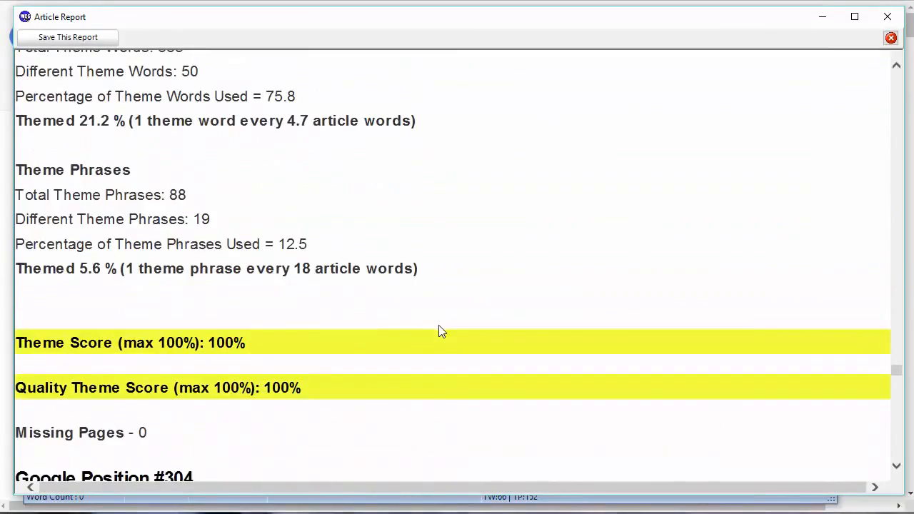
{"action": "scroll", "coordinate": [440, 331], "scroll_direction": "up", "scroll_amount": 8}
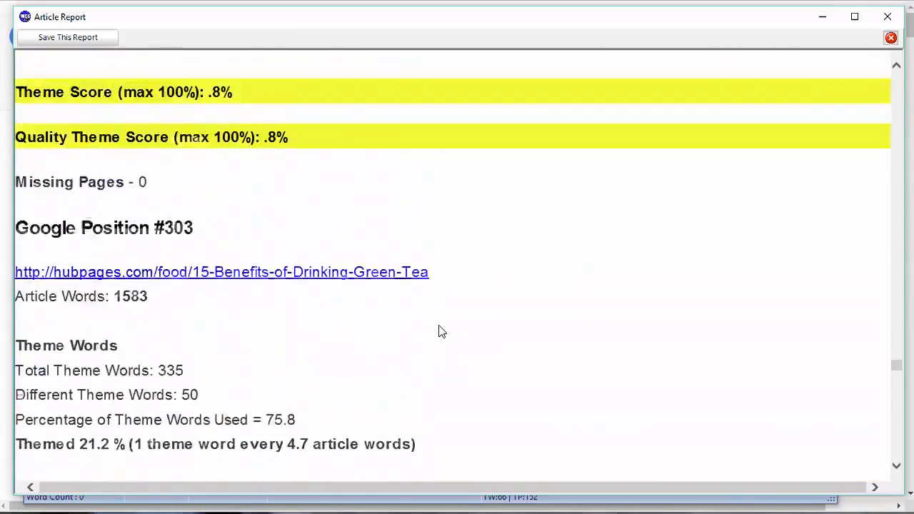
{"action": "scroll", "coordinate": [440, 331], "scroll_direction": "up", "scroll_amount": 2}
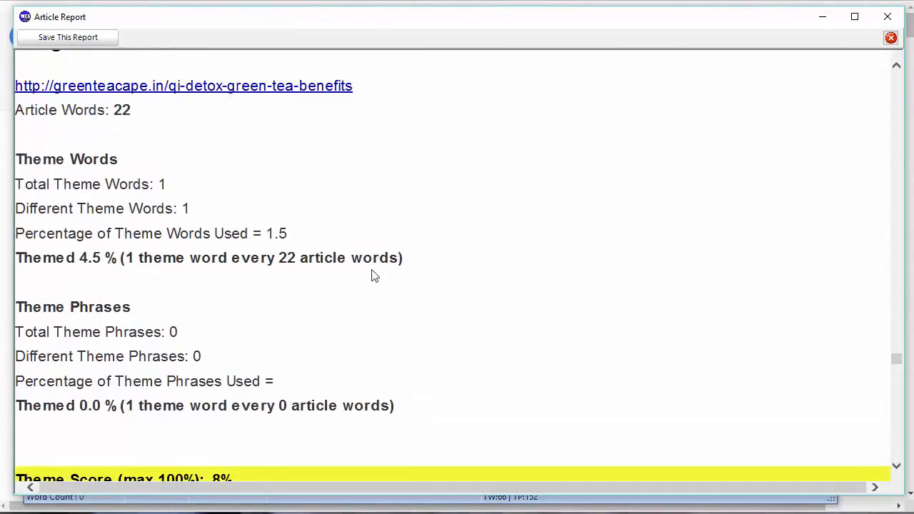
{"action": "scroll", "coordinate": [374, 276], "scroll_direction": "up", "scroll_amount": 1}
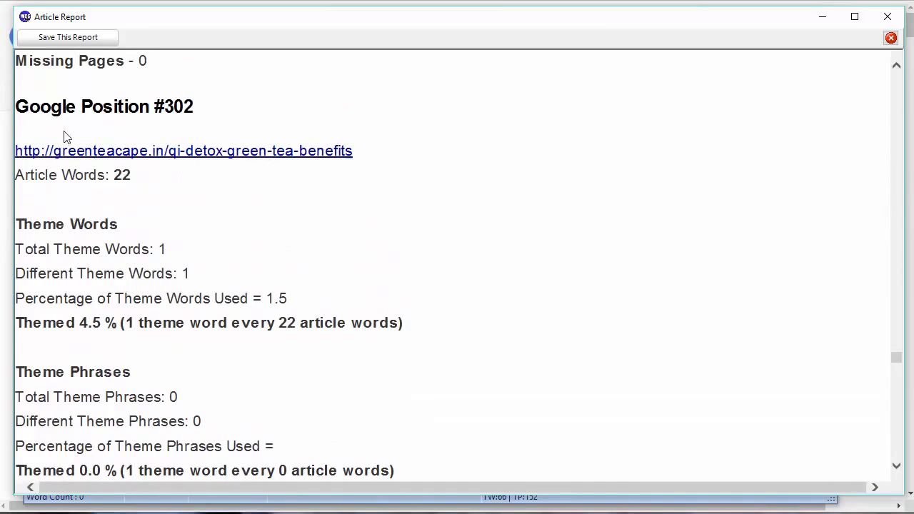
Examine the article word count, theme score and percentage of theme words used for Google Position #302.
{"action": "double_click", "coordinate": [127, 171]}
{"action": "scroll", "coordinate": [349, 218], "scroll_direction": "down", "scroll_amount": 3}
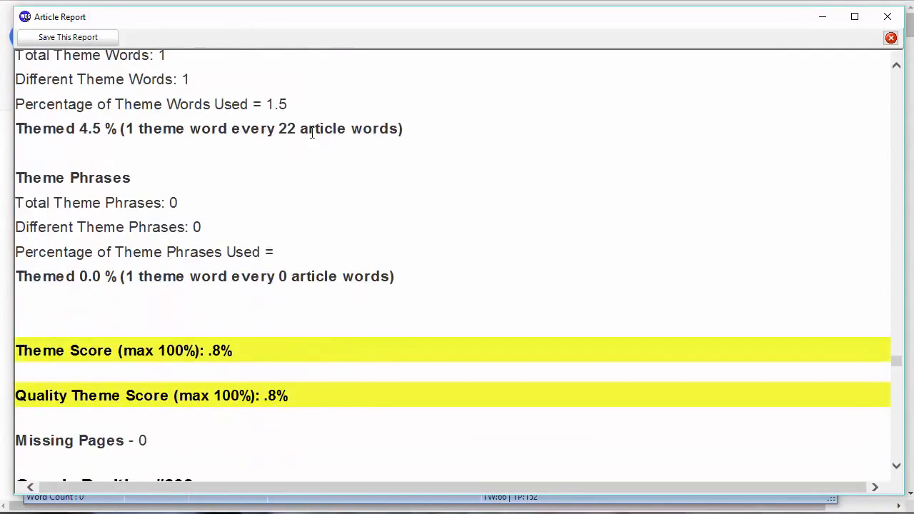
{"action": "scroll", "coordinate": [318, 142], "scroll_direction": "up", "scroll_amount": 2}
{"action": "left_click_drag", "start_coordinate": [275, 232], "coordinate": [291, 230]}
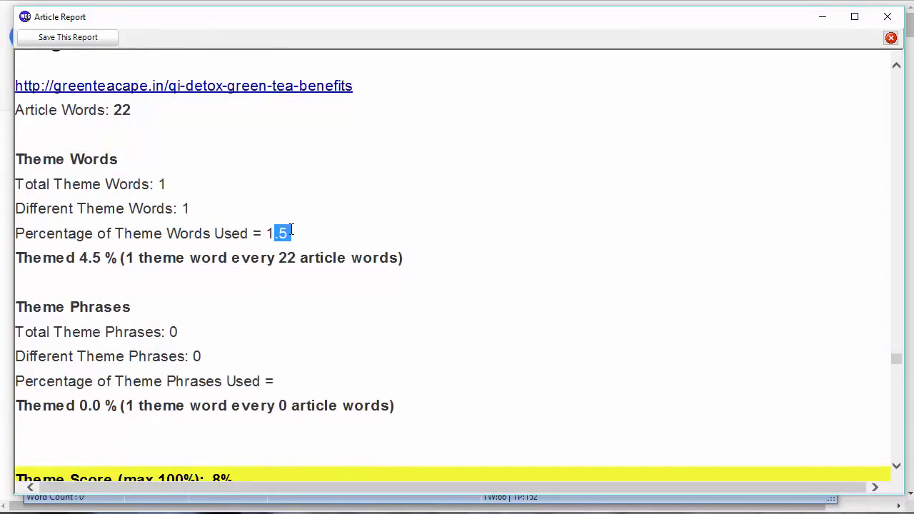
Open the greenteacape.in page listed under Google Position #302 in a new browser window.
{"action": "scroll", "coordinate": [291, 236], "scroll_direction": "up", "scroll_amount": 2}
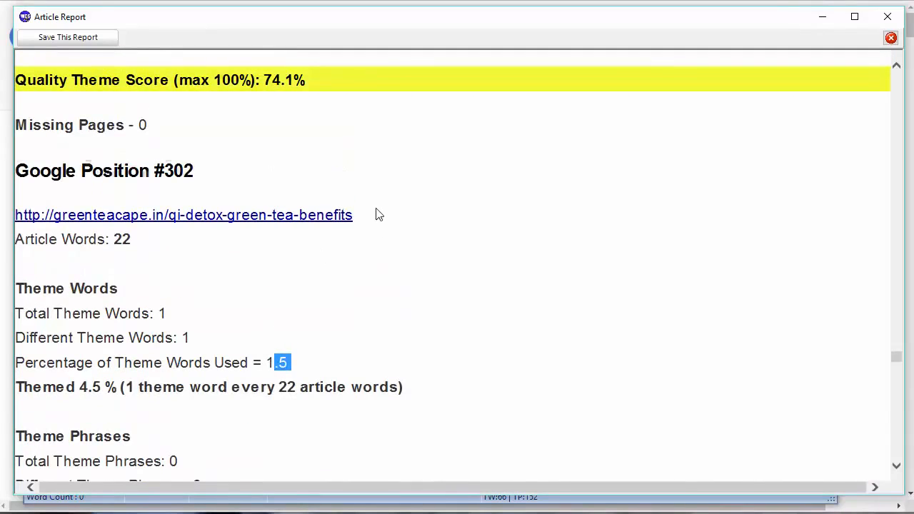
{"action": "left_click_drag", "start_coordinate": [377, 216], "coordinate": [10, 214]}
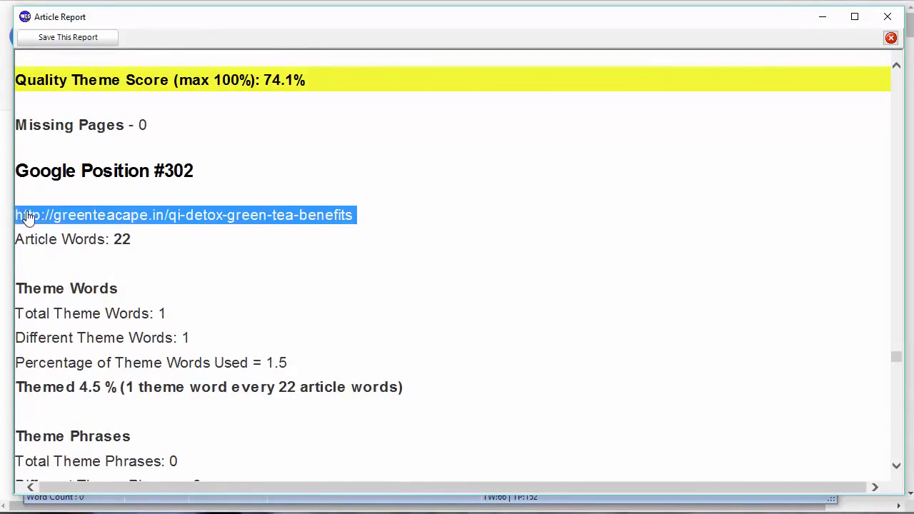
{"action": "right_click", "coordinate": [27, 218]}
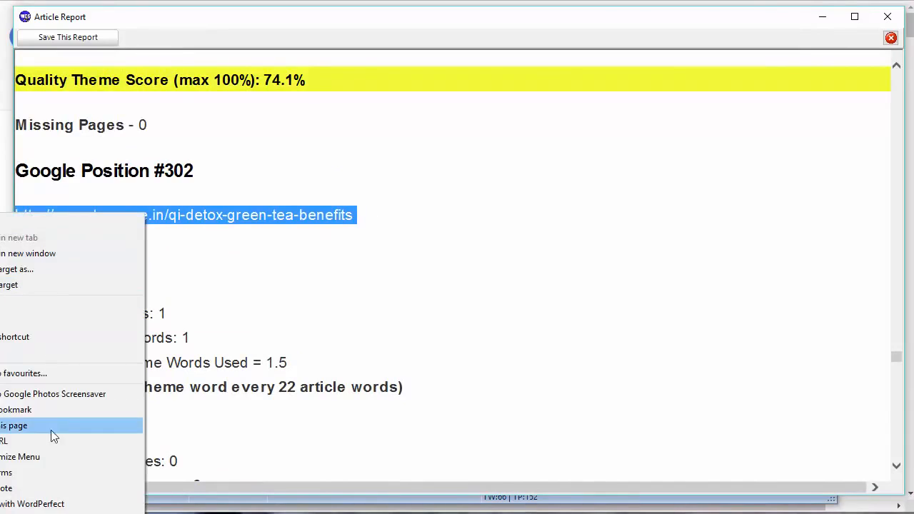
{"action": "left_click", "coordinate": [53, 258]}
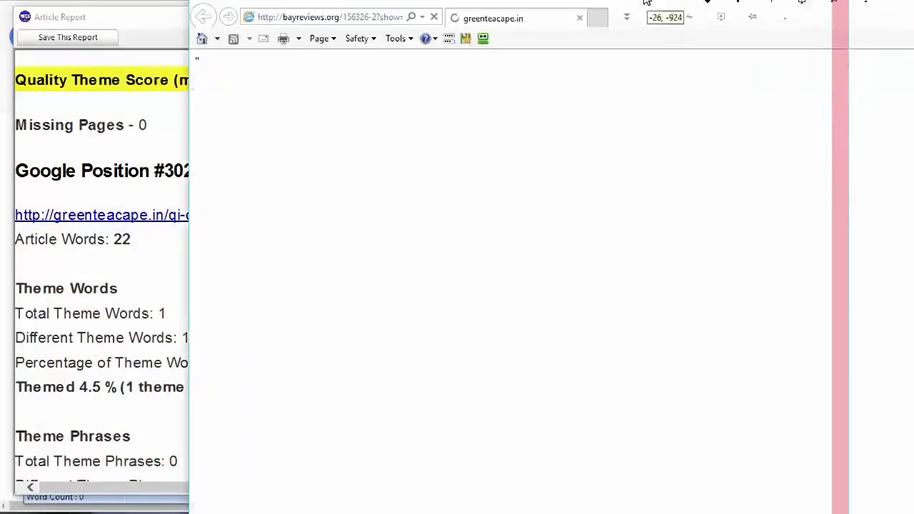
Skim the "Green Tea and Its Benefits" article on the opened page and close its browser window.
{"action": "left_click_drag", "start_coordinate": [612, 7], "coordinate": [524, 288]}
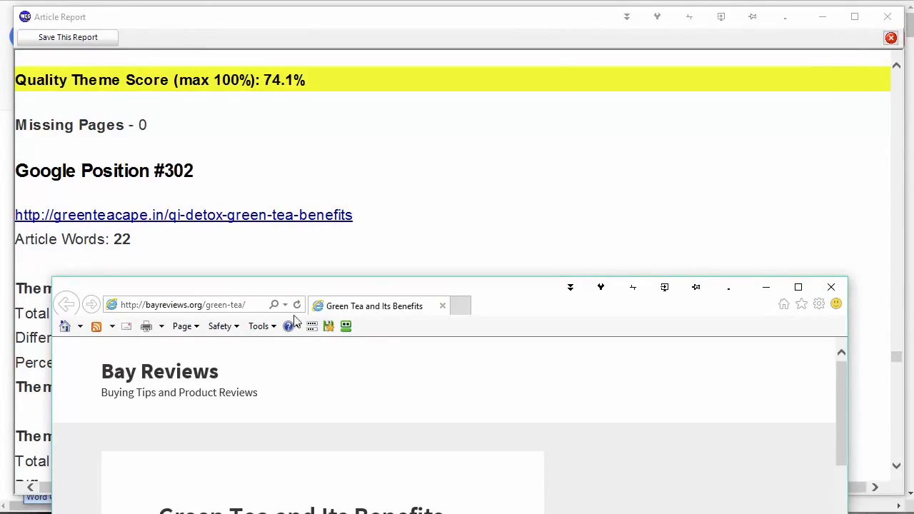
{"action": "left_click_drag", "start_coordinate": [378, 290], "coordinate": [410, 0]}
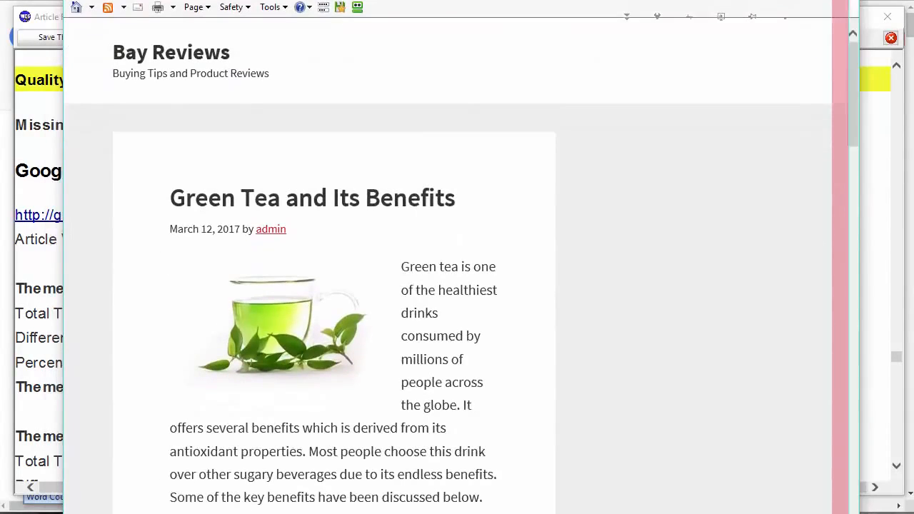
{"action": "scroll", "coordinate": [535, 198], "scroll_direction": "down", "scroll_amount": 20}
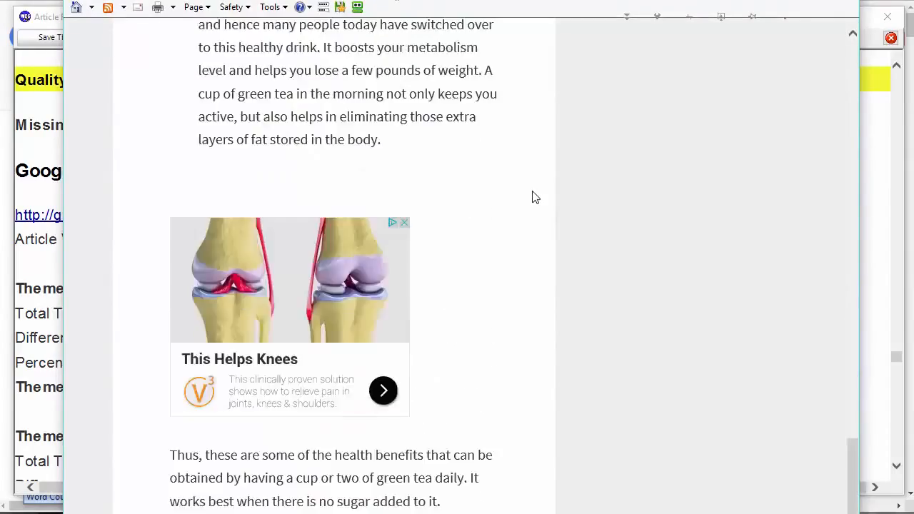
{"action": "scroll", "coordinate": [534, 198], "scroll_direction": "up", "scroll_amount": 15}
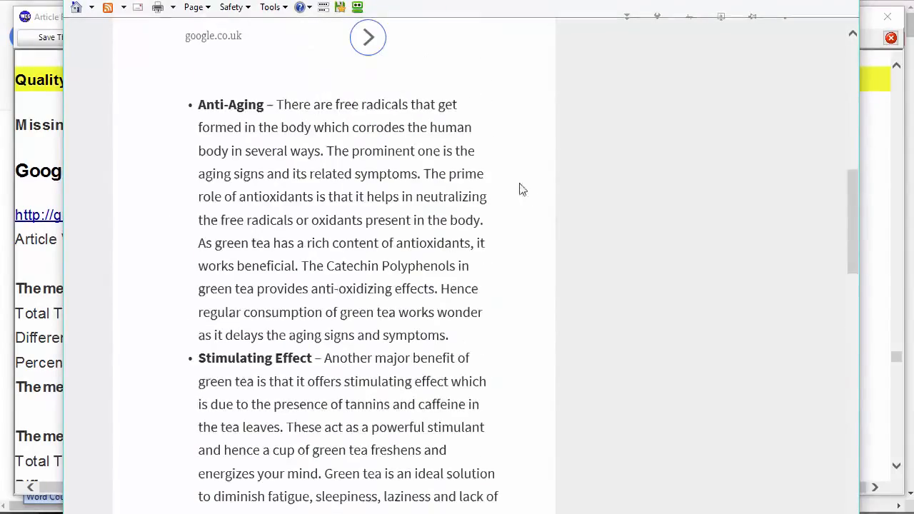
{"action": "left_click_drag", "start_coordinate": [452, 0], "coordinate": [526, 82]}
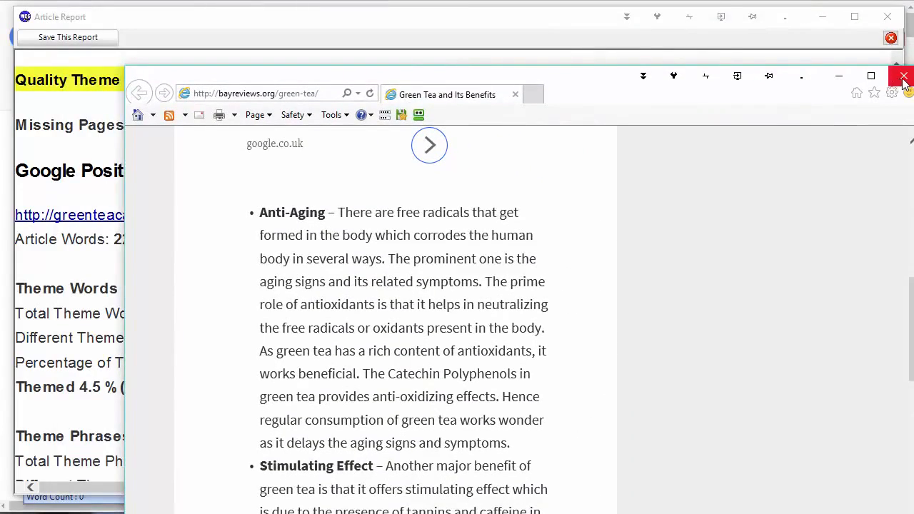
{"action": "left_click", "coordinate": [904, 76]}
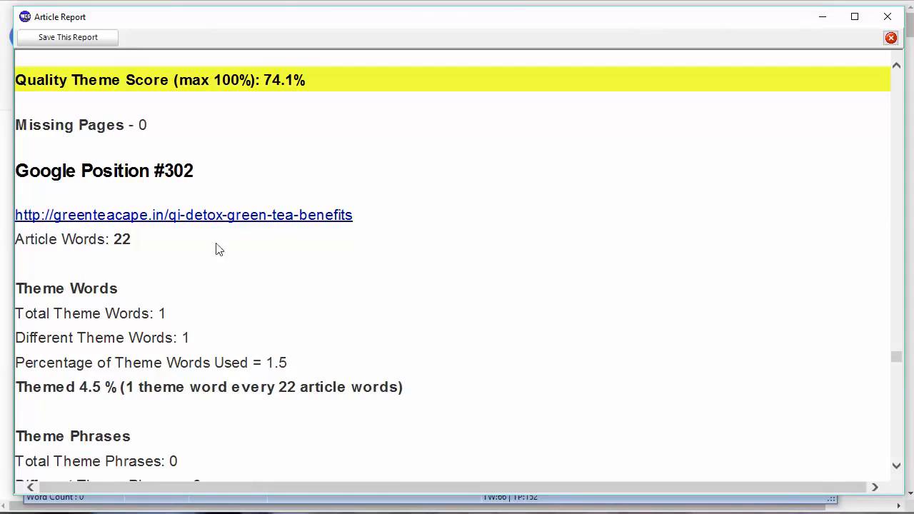
Return to the Section 4 averages in the Article Report and highlight the percentage of different theme words used.
{"action": "scroll", "coordinate": [336, 257], "scroll_direction": "down", "scroll_amount": 2}
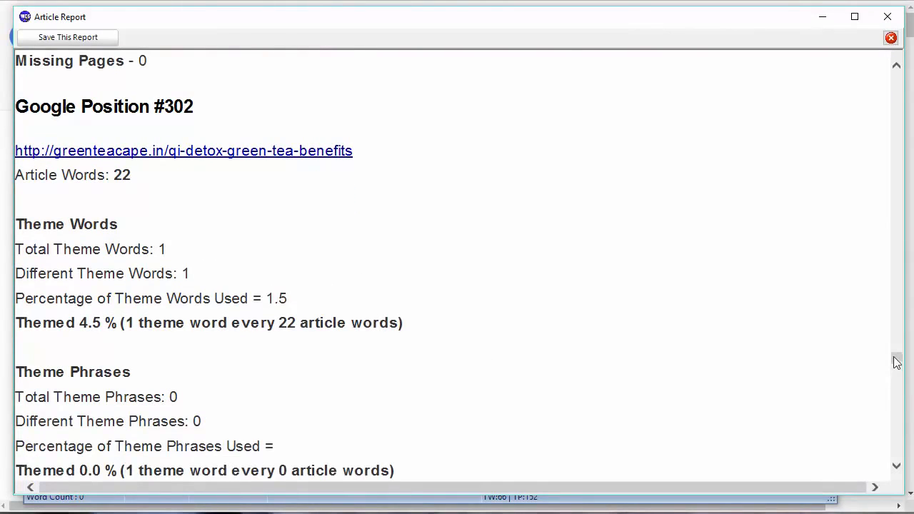
{"action": "left_click_drag", "start_coordinate": [896, 362], "coordinate": [897, 451]}
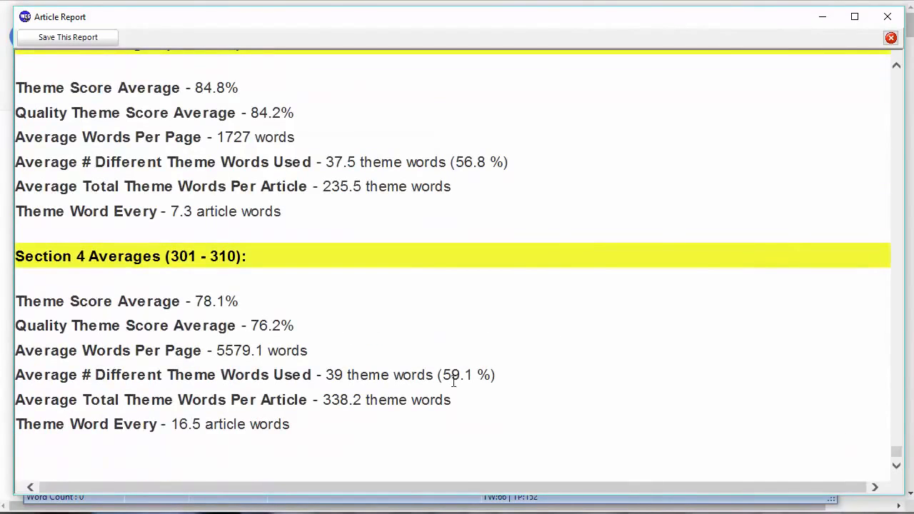
{"action": "left_click_drag", "start_coordinate": [444, 374], "coordinate": [461, 374]}
Switch to Calculator and multiply the Section 4 average of 59.1 by 10 pages.
{"action": "left_click", "coordinate": [429, 511]}
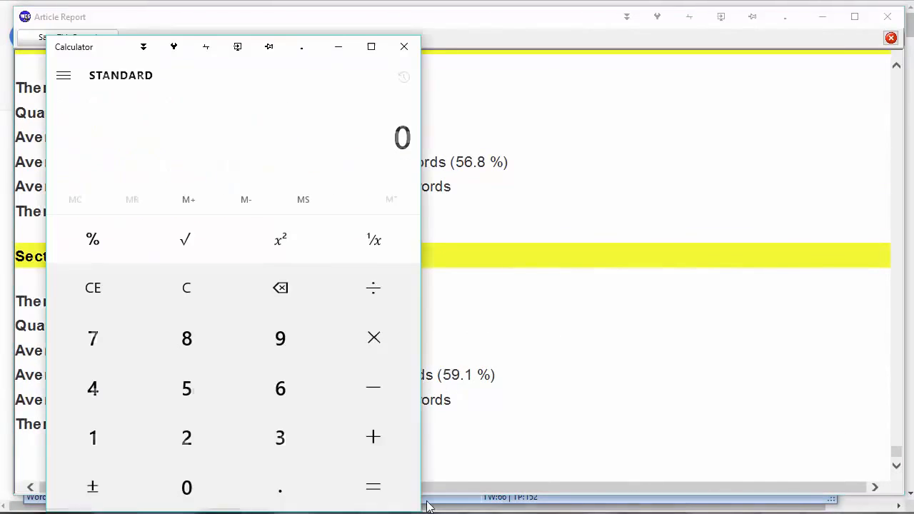
{"action": "left_click", "coordinate": [191, 387]}
{"action": "left_click", "coordinate": [271, 350]}
{"action": "left_click", "coordinate": [278, 485]}
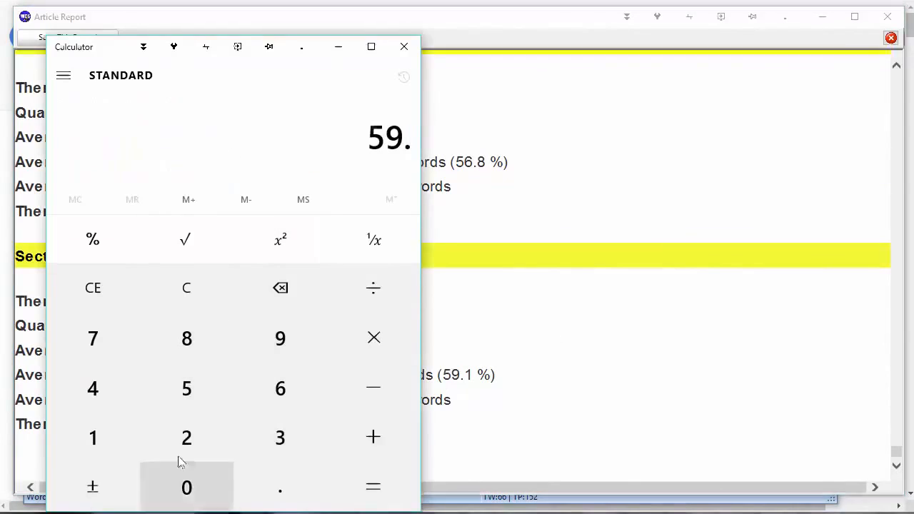
{"action": "left_click", "coordinate": [100, 445]}
{"action": "left_click", "coordinate": [389, 344]}
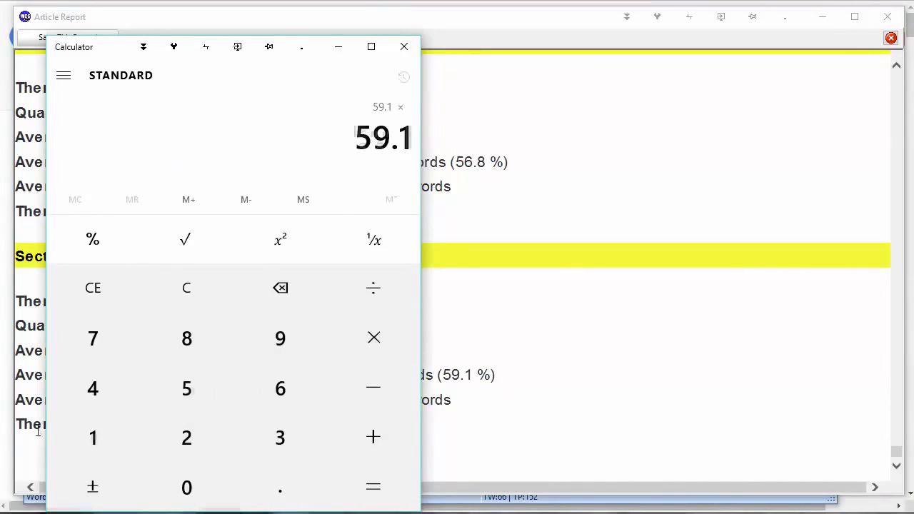
{"action": "left_click", "coordinate": [96, 436]}
{"action": "left_click", "coordinate": [171, 485]}
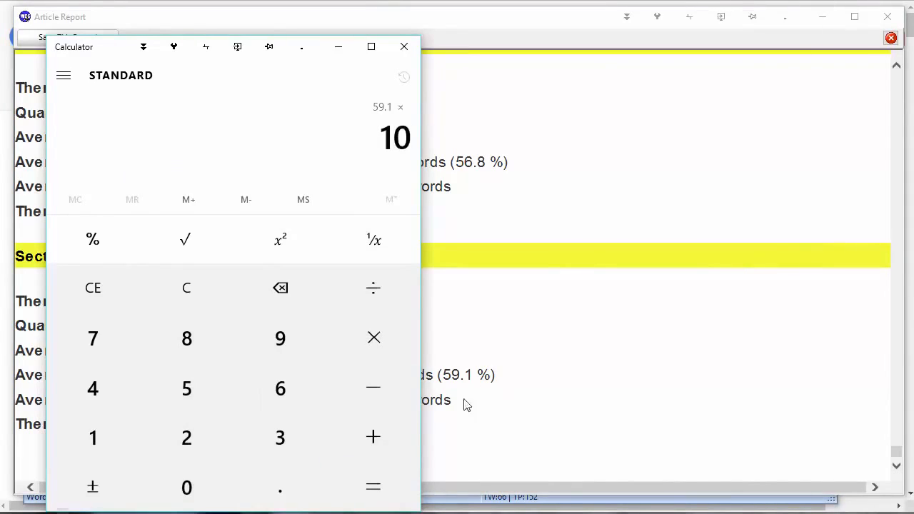
Subtract the 1.5 of Google Position #302 from the product and divide the difference by 9.
{"action": "left_click", "coordinate": [400, 372]}
{"action": "left_click", "coordinate": [79, 442]}
{"action": "left_click", "coordinate": [245, 486]}
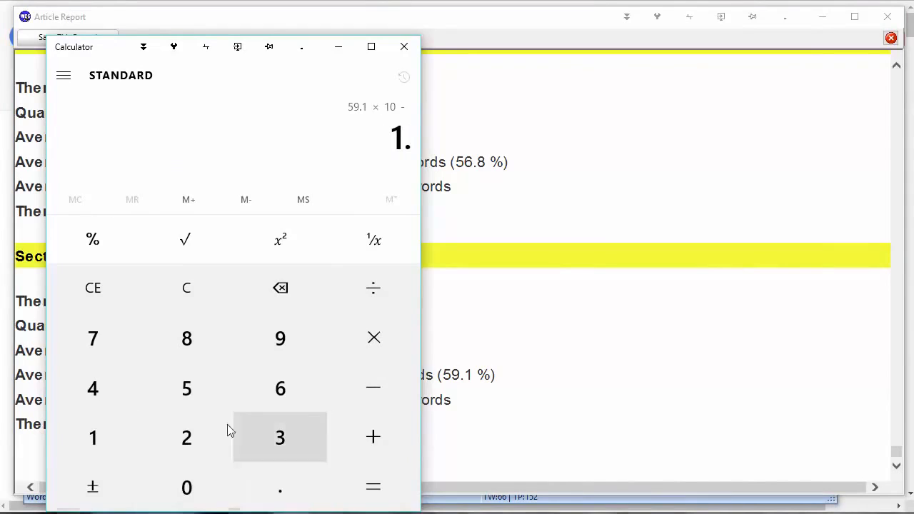
{"action": "left_click", "coordinate": [200, 407]}
{"action": "left_click", "coordinate": [380, 482]}
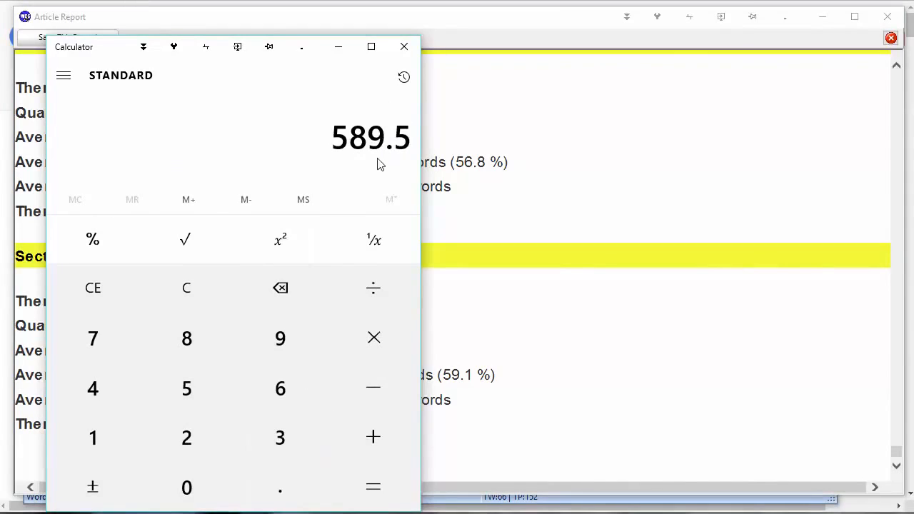
{"action": "left_click", "coordinate": [374, 287]}
{"action": "left_click", "coordinate": [279, 350]}
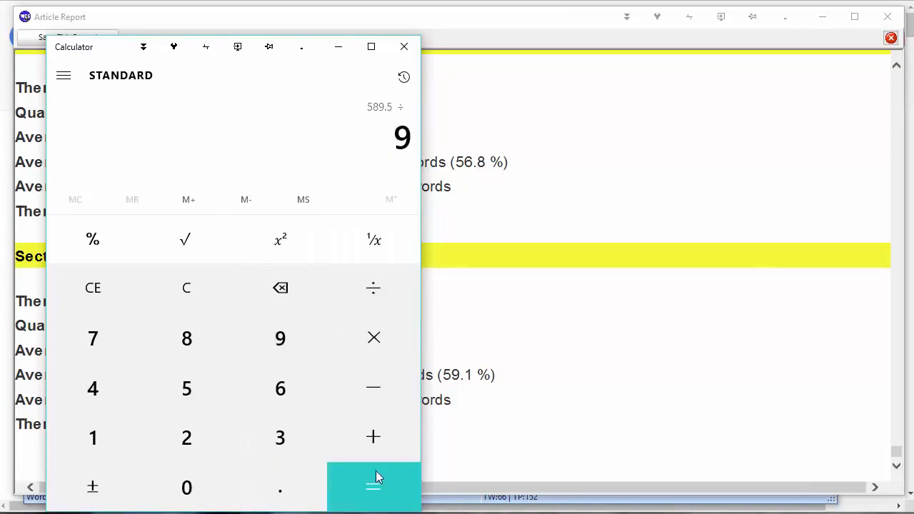
{"action": "left_click", "coordinate": [392, 488]}
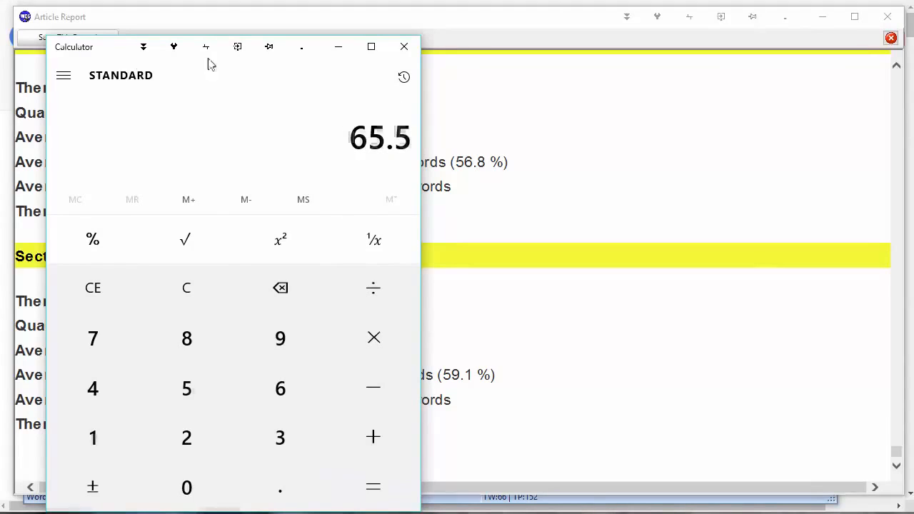
Move Calculator off the Article Report and highlight the original Section 4 theme word percentage again.
{"action": "left_click_drag", "start_coordinate": [129, 45], "coordinate": [913, 152]}
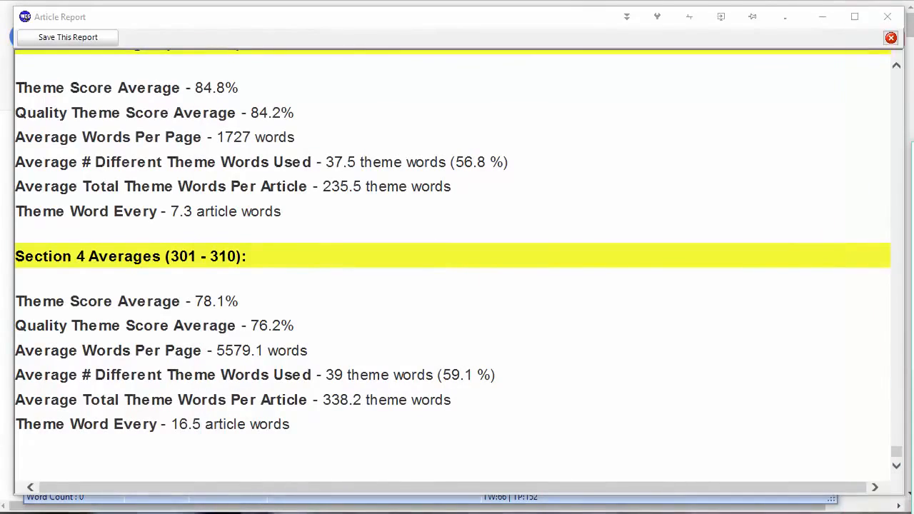
{"action": "left_click_drag", "start_coordinate": [444, 374], "coordinate": [461, 376]}
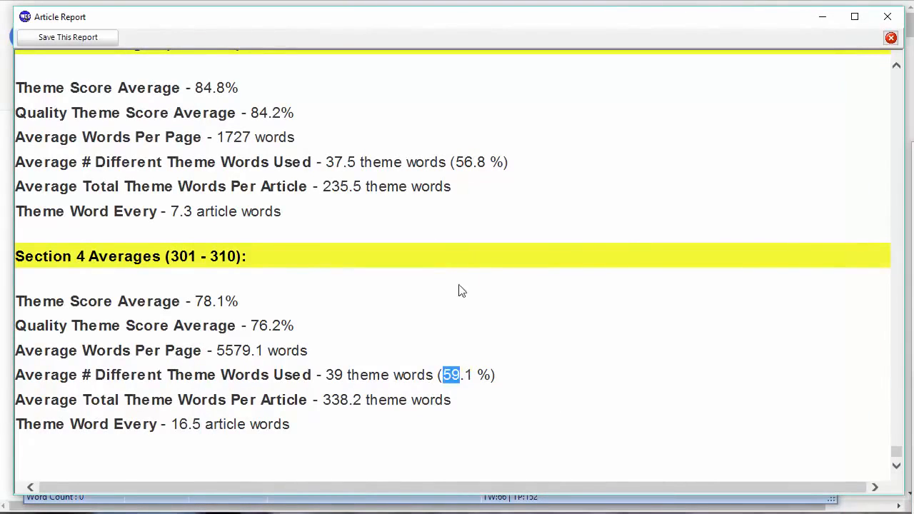
Highlight the percentages of different theme words used for Section 3 and Section 2 in the Article Report to compare them.
{"action": "left_click_drag", "start_coordinate": [457, 164], "coordinate": [484, 165]}
{"action": "left_click", "coordinate": [490, 170]}
{"action": "scroll", "coordinate": [492, 271], "scroll_direction": "up", "scroll_amount": 5}
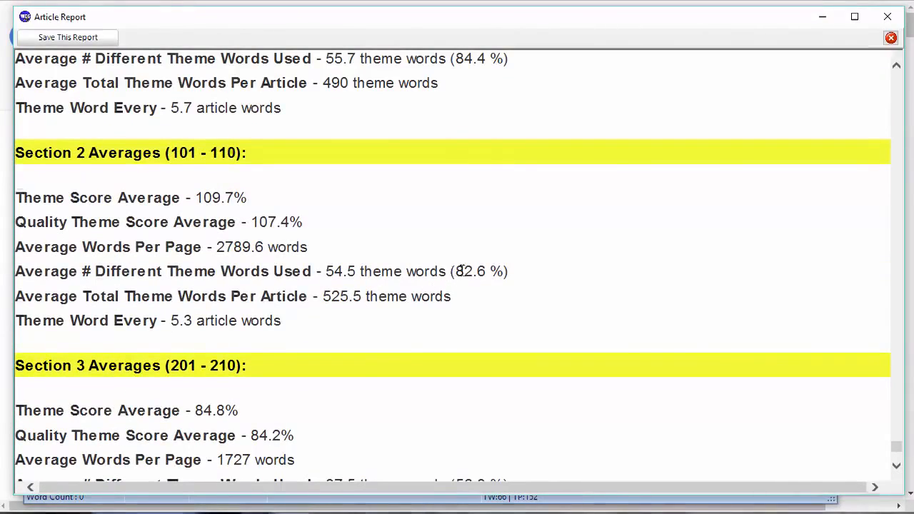
{"action": "left_click_drag", "start_coordinate": [449, 277], "coordinate": [486, 273]}
{"action": "scroll", "coordinate": [469, 240], "scroll_direction": "up", "scroll_amount": 2}
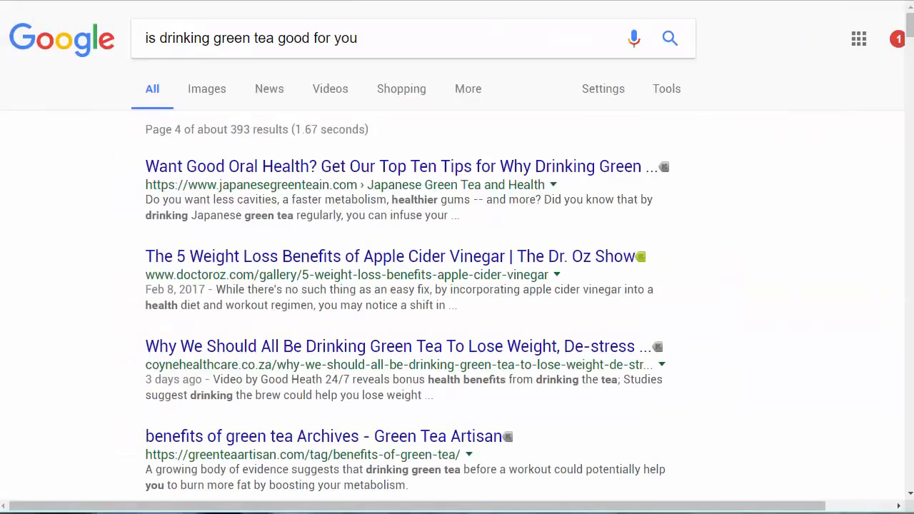
Look at the query "is drinking green tea good for you" in the search box of the Google results.
{"action": "left_click", "coordinate": [357, 38]}
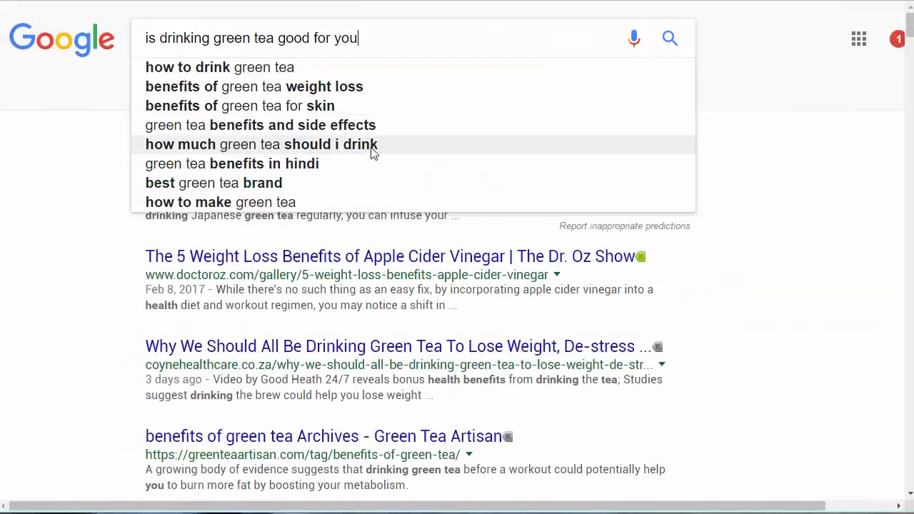
{"action": "left_click", "coordinate": [873, 153]}
{"action": "left_click", "coordinate": [357, 38]}
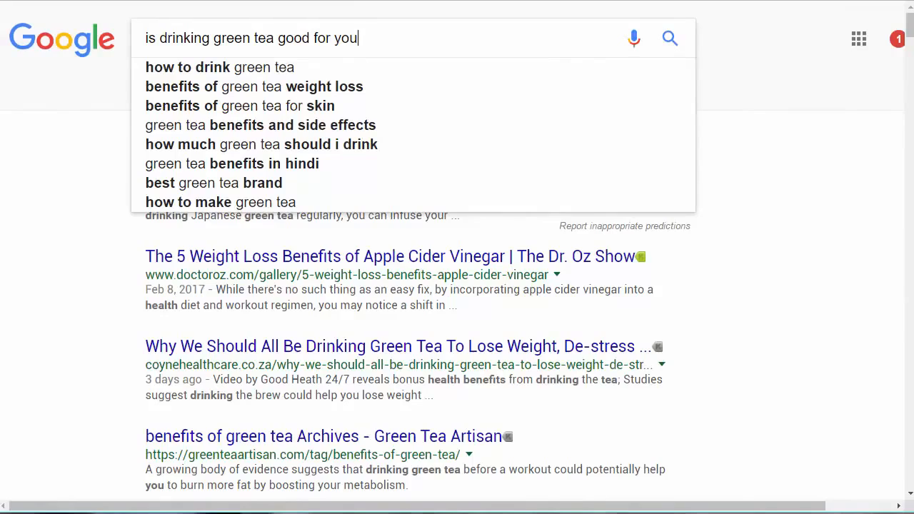
Switch to Web Content Studio, show the theme words as comma separated keywords, and select the whole list.
{"action": "key", "text": "alt+Tab"}
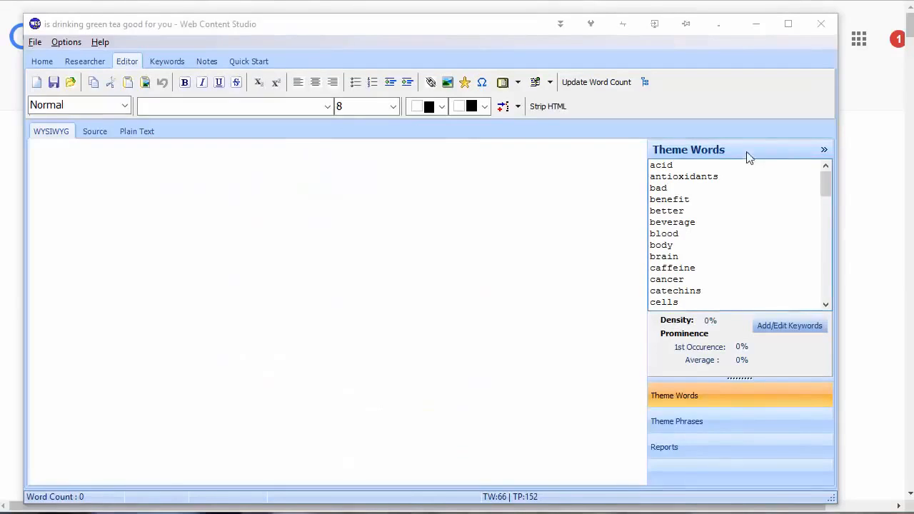
{"action": "left_click", "coordinate": [782, 324]}
{"action": "left_click", "coordinate": [307, 108]}
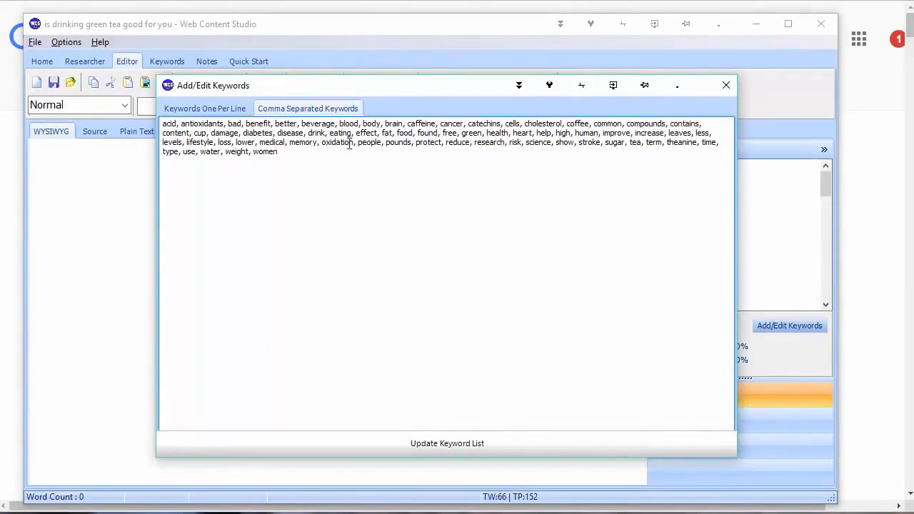
{"action": "left_click_drag", "start_coordinate": [278, 152], "coordinate": [160, 120]}
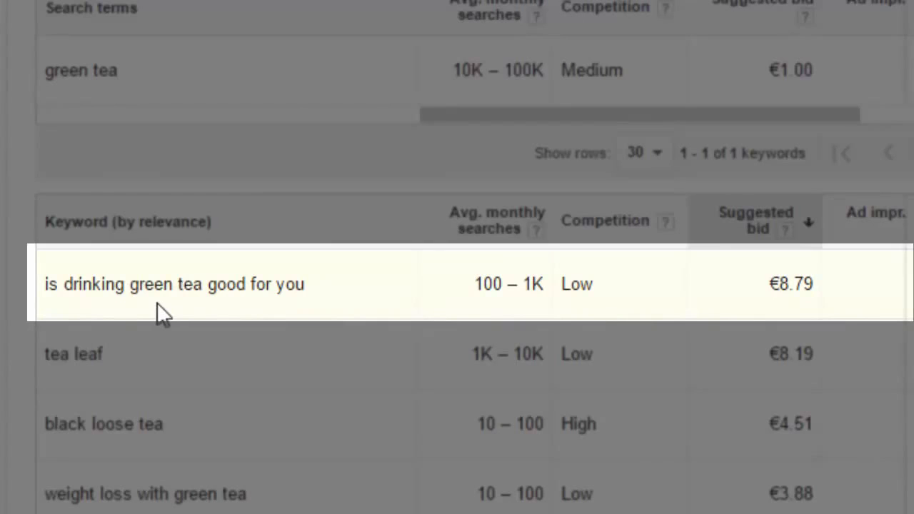
Check the suggested bid for "is drinking green tea good for you" and look over the Google results for that question.
{"action": "left_click", "coordinate": [759, 283]}
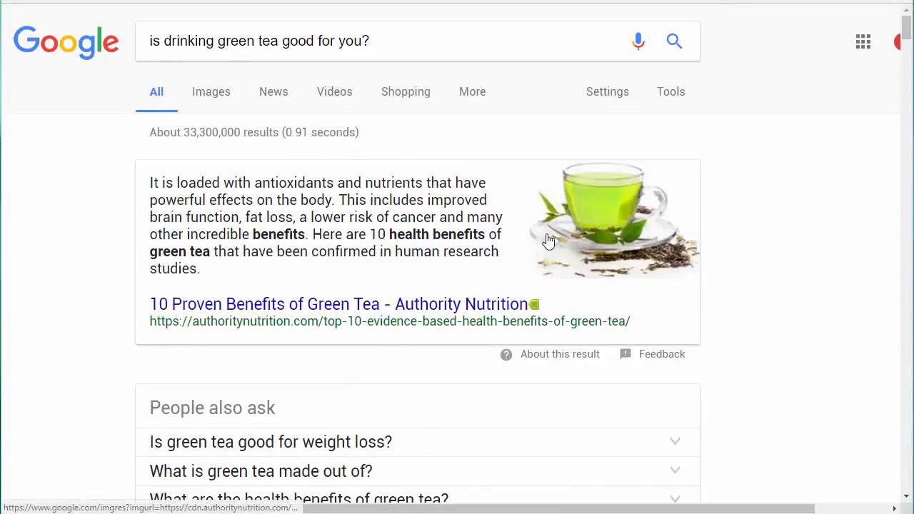
{"action": "left_click", "coordinate": [387, 40]}
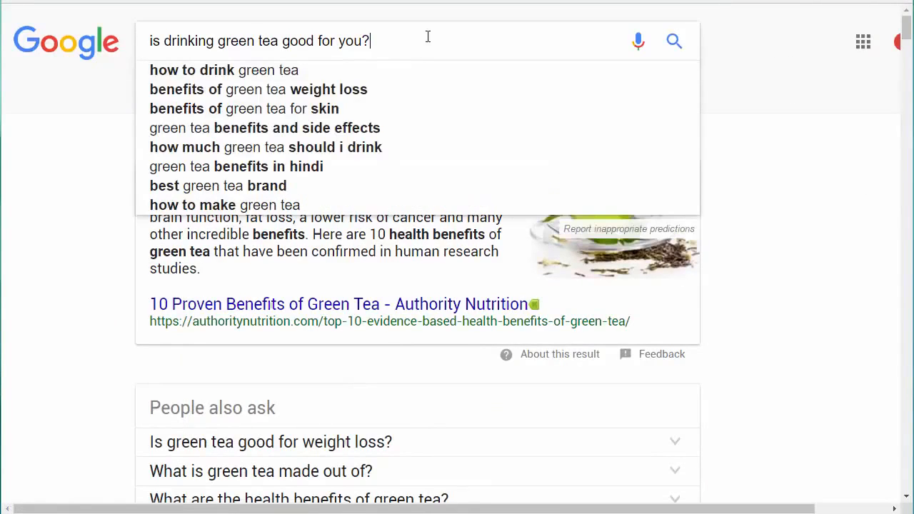
{"action": "left_click_drag", "start_coordinate": [907, 27], "coordinate": [891, 60]}
{"action": "left_click", "coordinate": [545, 38]}
Replace the Google query with "buy prescription drugs online" and run the search.
{"action": "left_click_drag", "start_coordinate": [428, 39], "coordinate": [135, 41]}
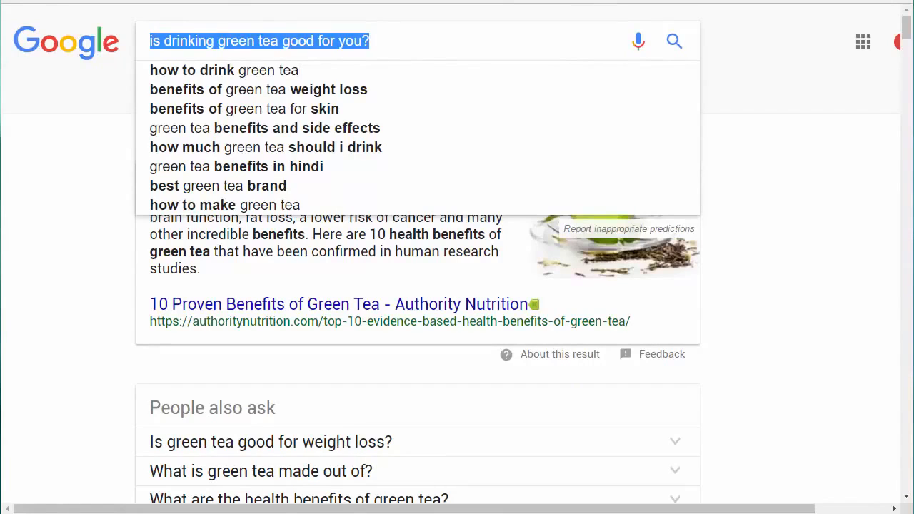
{"action": "type", "text": "buy "}
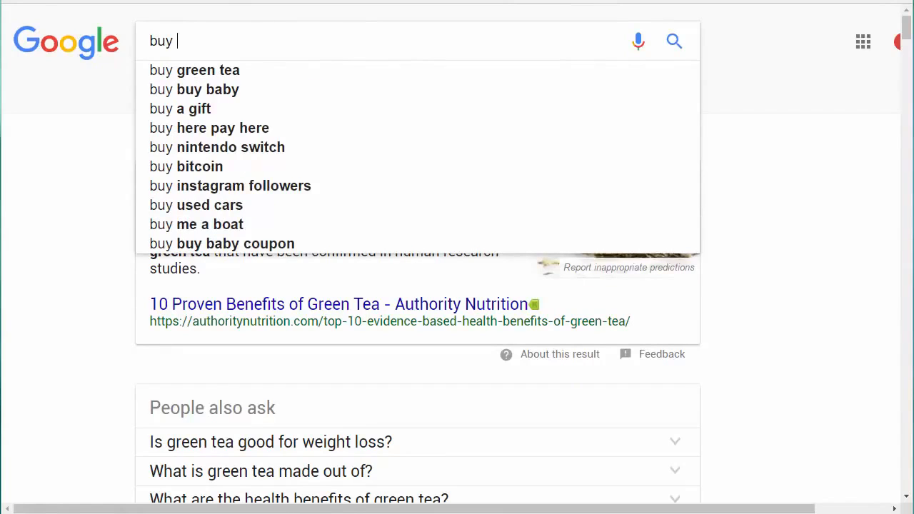
{"action": "type", "text": "prescription "}
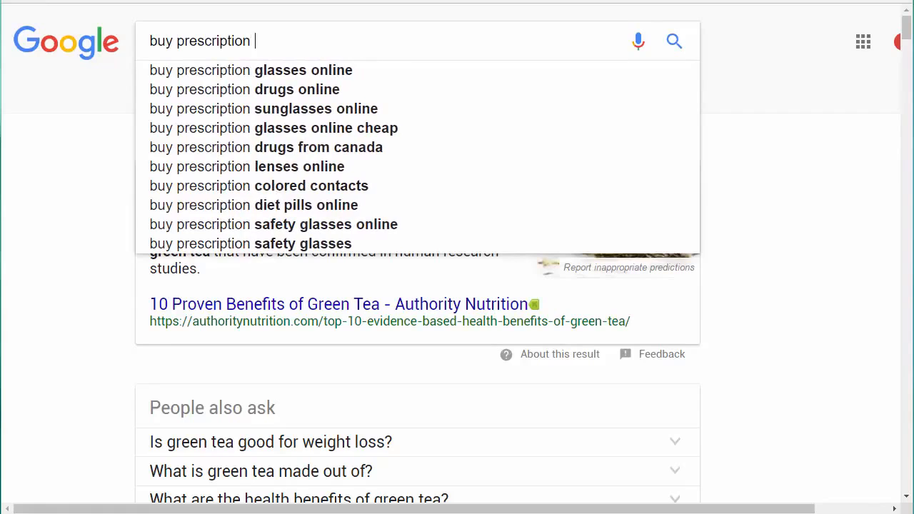
{"action": "type", "text": "drugs online"}
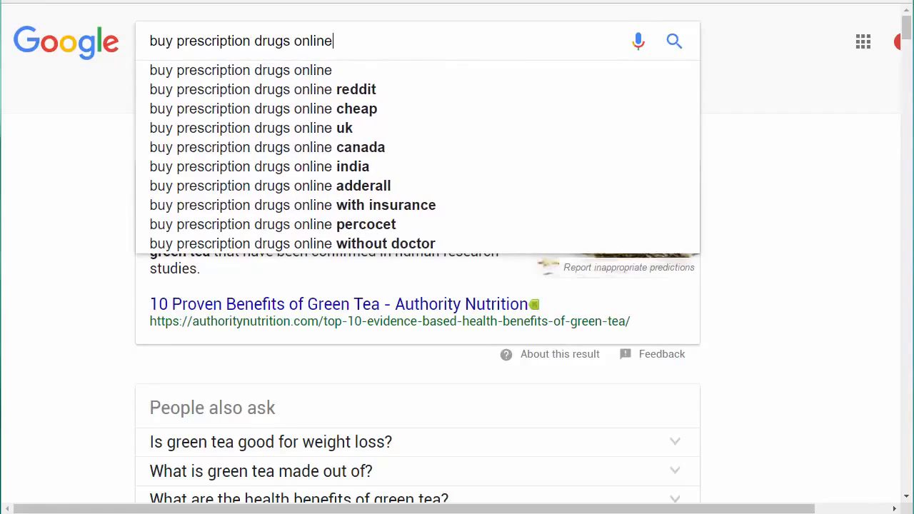
{"action": "key", "text": "Return"}
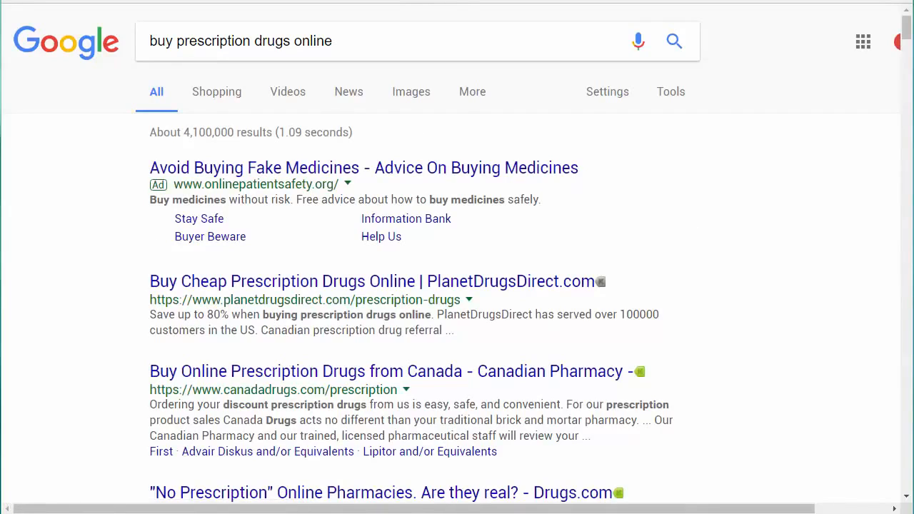
Copy the query "buy prescription drugs online" and find that exact phrase within the results page.
{"action": "triple_click", "coordinate": [357, 39]}
{"action": "right_click", "coordinate": [246, 40]}
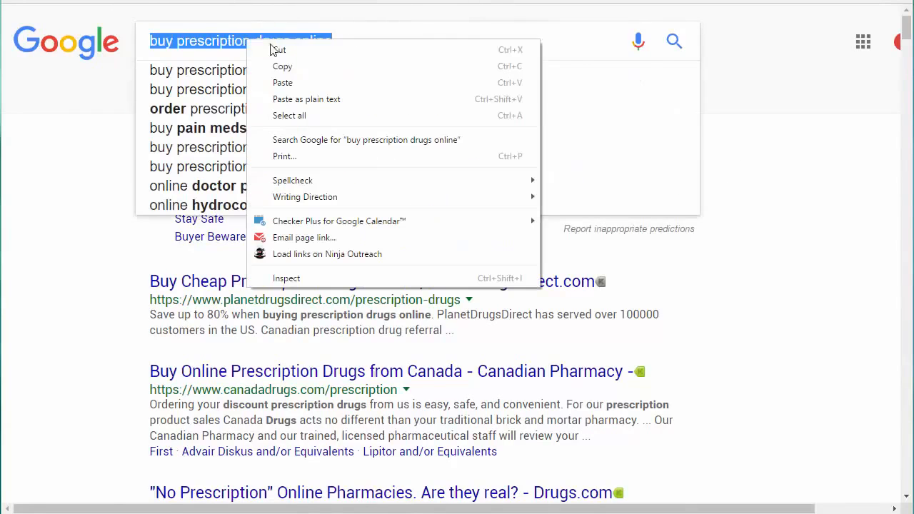
{"action": "left_click", "coordinate": [292, 68]}
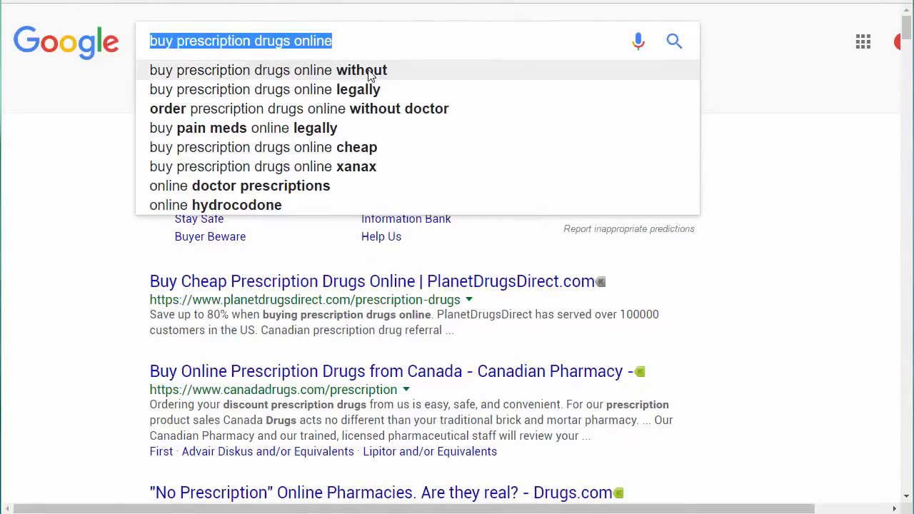
{"action": "key", "text": "ctrl+f"}
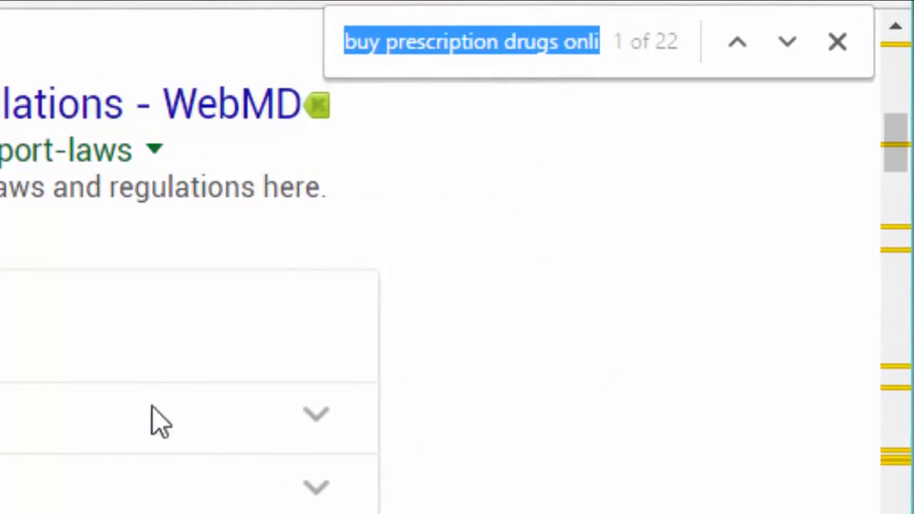
{"action": "left_click_drag", "start_coordinate": [883, 149], "coordinate": [904, 45]}
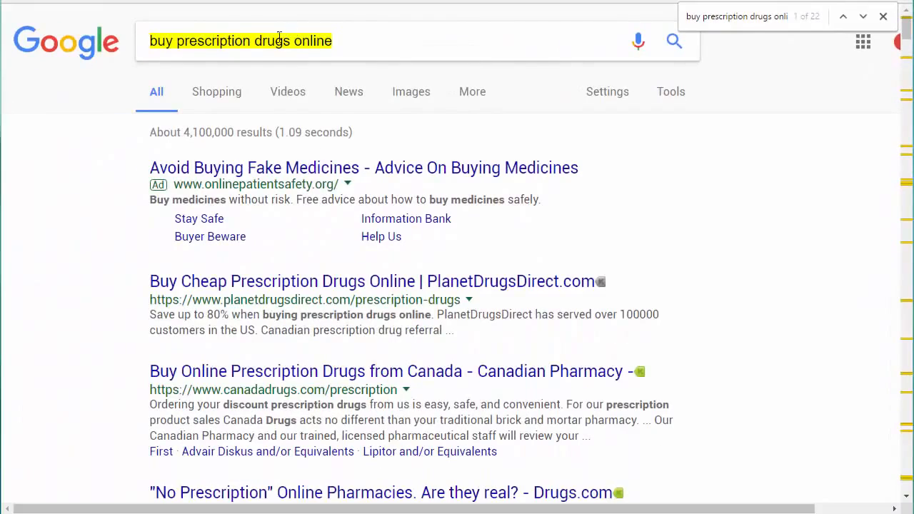
{"action": "left_click", "coordinate": [285, 41]}
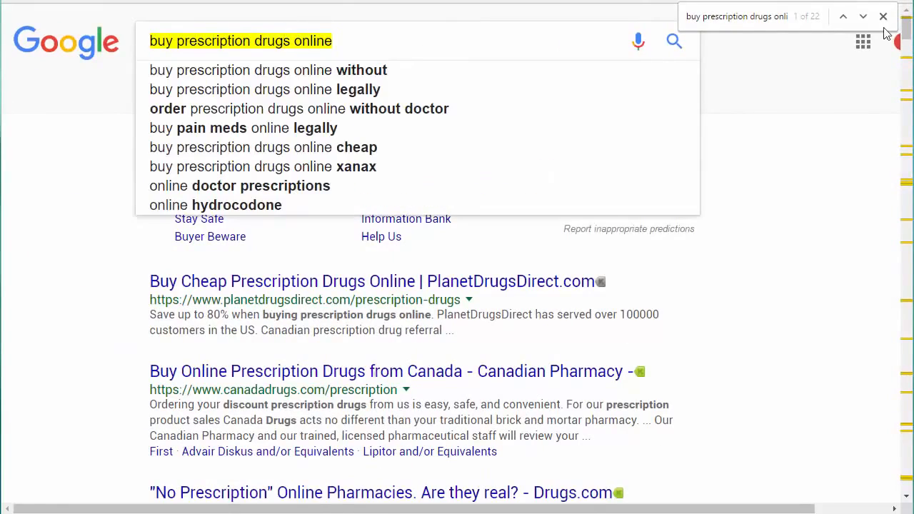
Expand and collapse the related question "Is it illegal to buy prescription drugs online?" to examine its phrase match.
{"action": "left_click_drag", "start_coordinate": [905, 25], "coordinate": [908, 59]}
{"action": "left_click", "coordinate": [679, 224]}
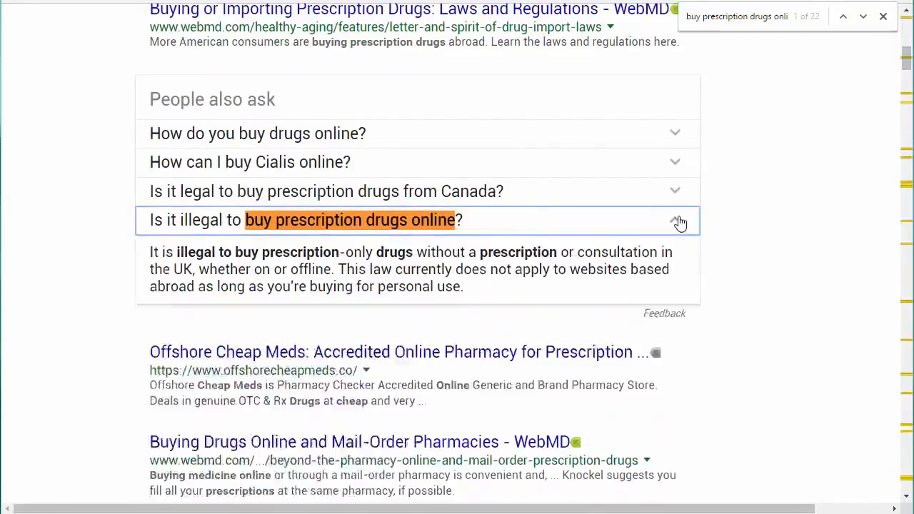
{"action": "left_click", "coordinate": [679, 224]}
Scan the results from the end of the page back to the beginning for highlighted occurrences of "buy prescription drugs online".
{"action": "left_click_drag", "start_coordinate": [908, 64], "coordinate": [908, 486]}
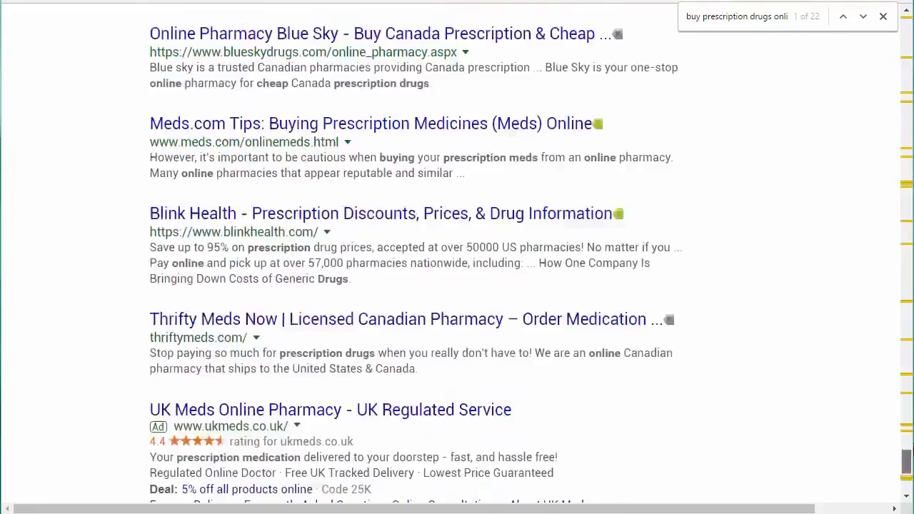
{"action": "left_click_drag", "start_coordinate": [906, 475], "coordinate": [906, 441]}
{"action": "scroll", "coordinate": [424, 135], "scroll_direction": "up", "scroll_amount": 1}
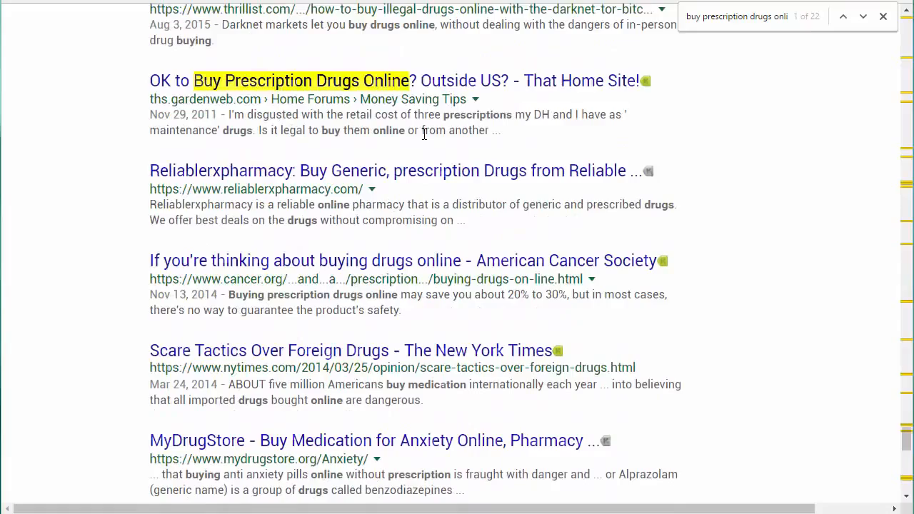
{"action": "scroll", "coordinate": [424, 135], "scroll_direction": "up", "scroll_amount": 2}
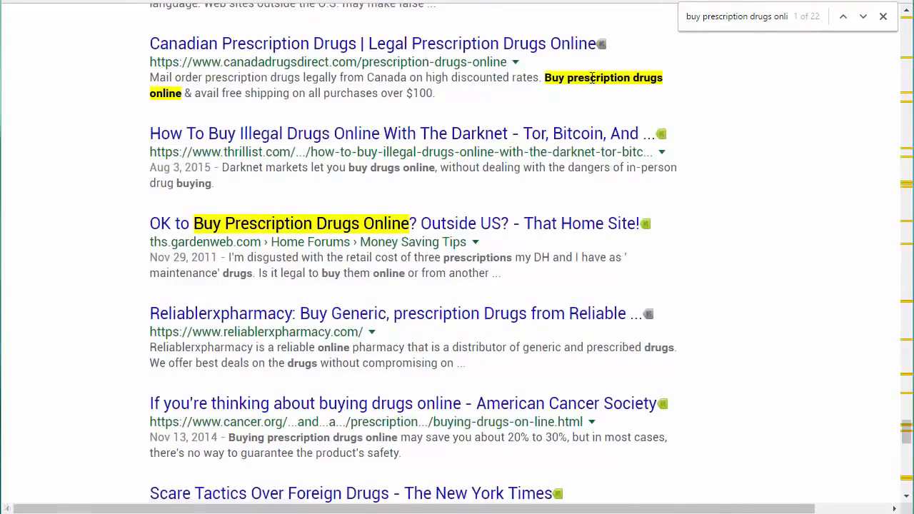
{"action": "scroll", "coordinate": [580, 82], "scroll_direction": "up", "scroll_amount": 18}
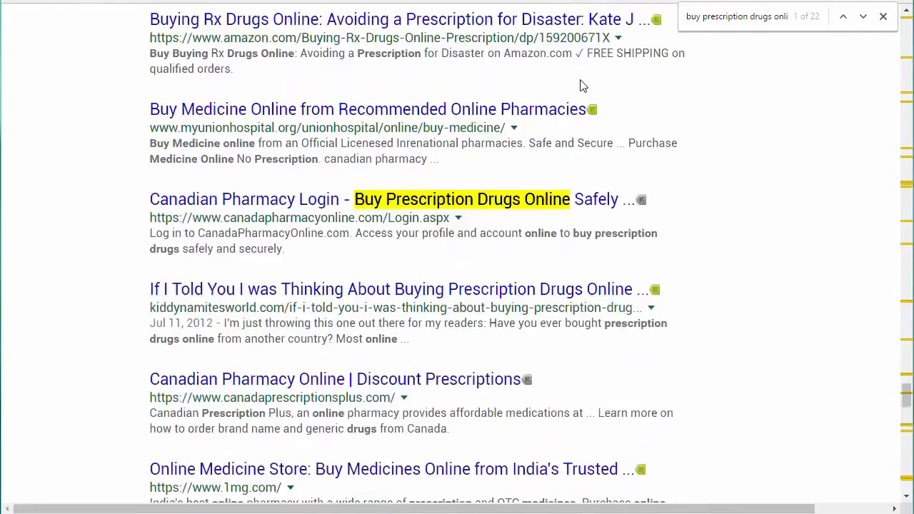
{"action": "scroll", "coordinate": [581, 85], "scroll_direction": "up", "scroll_amount": 20}
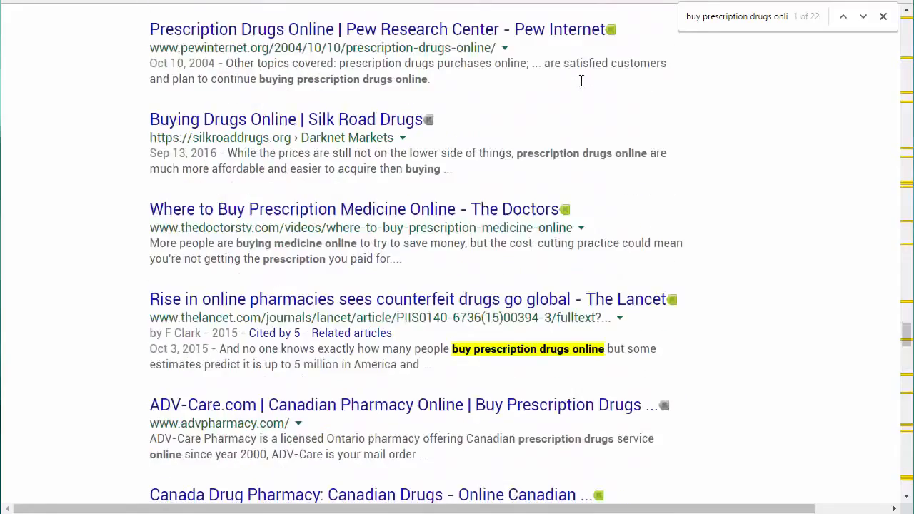
{"action": "scroll", "coordinate": [580, 85], "scroll_direction": "up", "scroll_amount": 20}
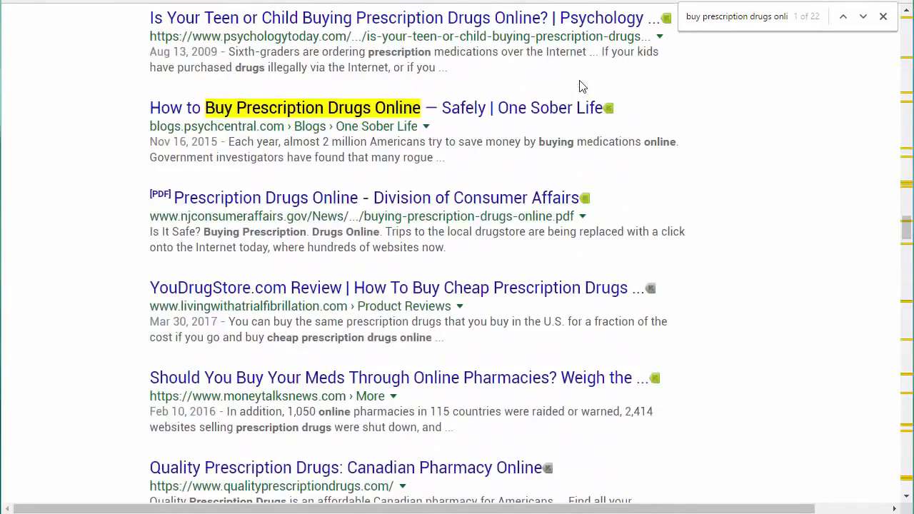
{"action": "scroll", "coordinate": [451, 152], "scroll_direction": "up", "scroll_amount": 14}
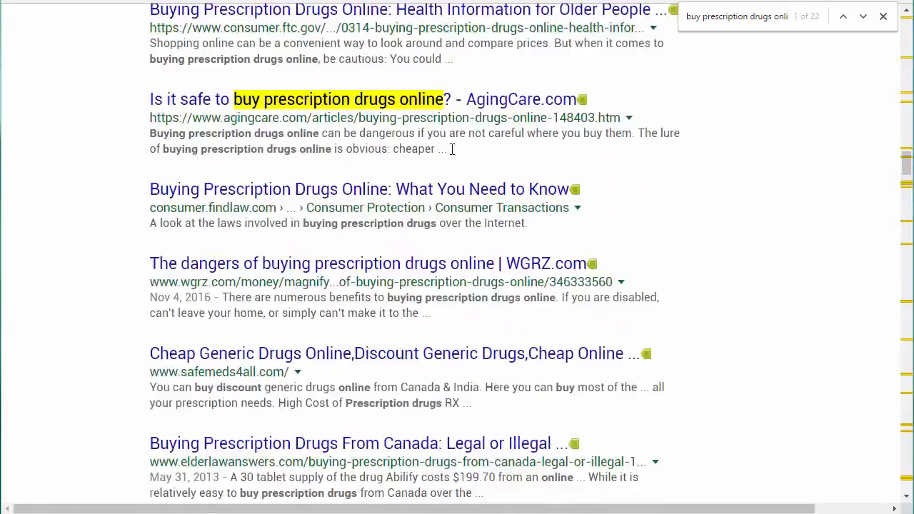
{"action": "scroll", "coordinate": [451, 150], "scroll_direction": "up", "scroll_amount": 20}
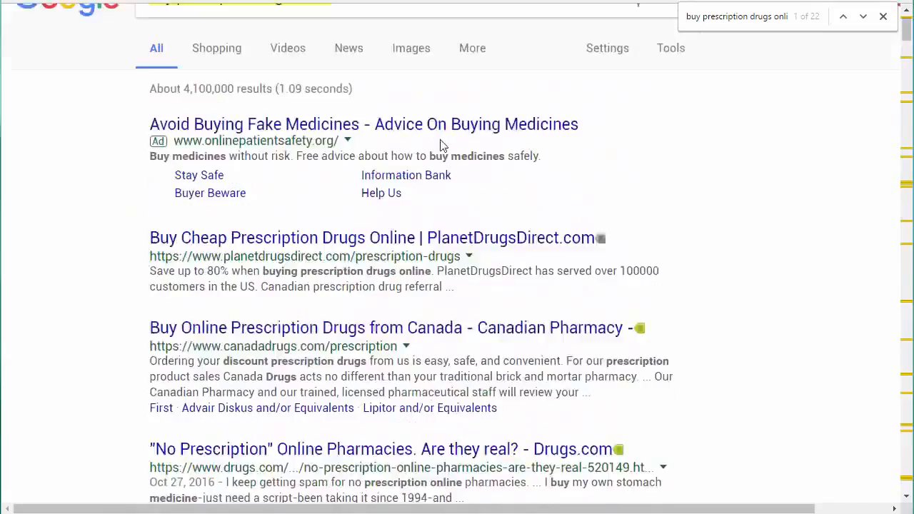
{"action": "scroll", "coordinate": [442, 145], "scroll_direction": "up", "scroll_amount": 2}
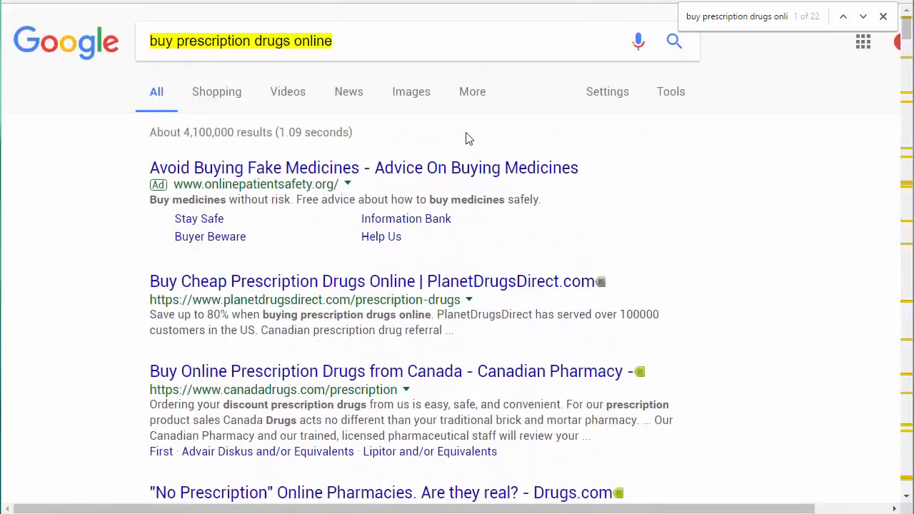